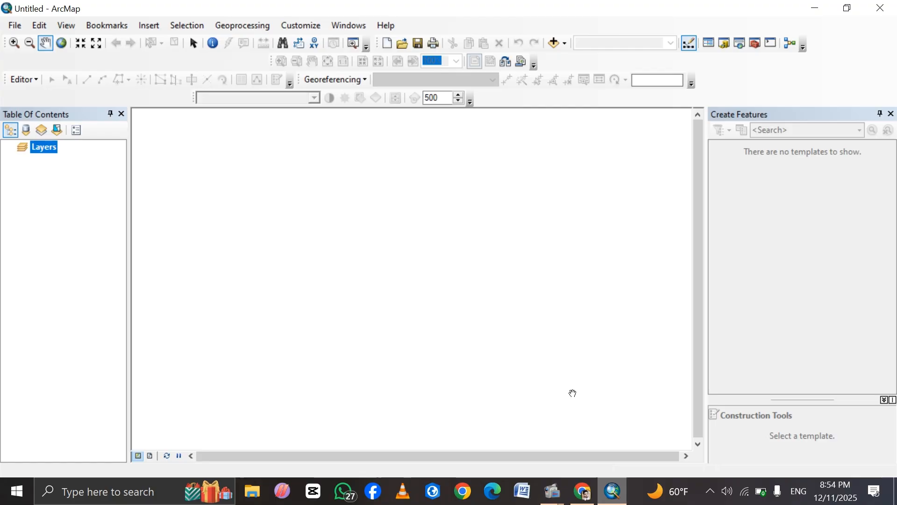
{"action": "left_click", "coordinate": [583, 490]}
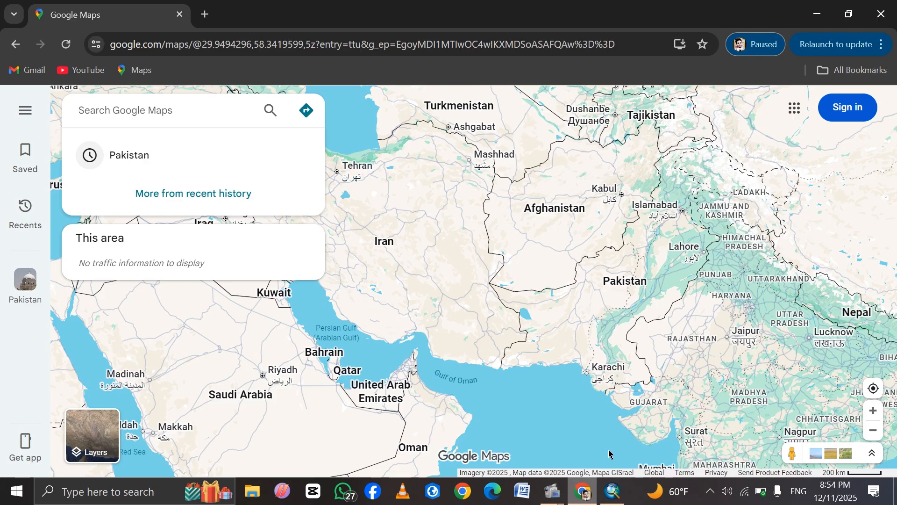
{"action": "left_click", "coordinate": [614, 493]}
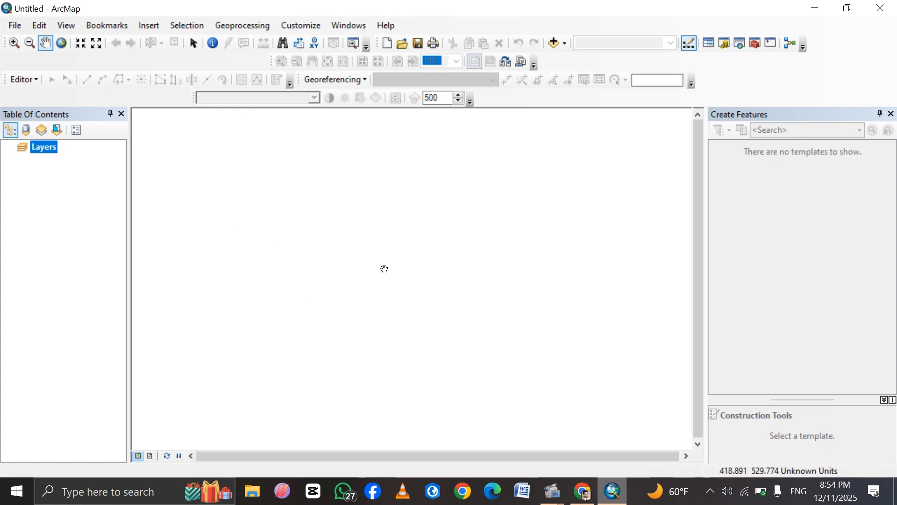
Add the pak-map.jpg image to the map and accept its missing spatial reference.
{"action": "left_click", "coordinate": [554, 46]}
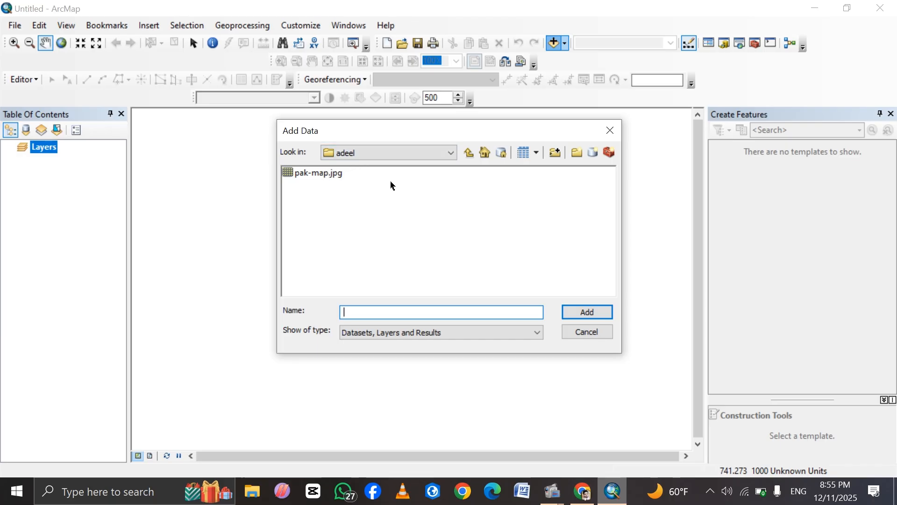
{"action": "left_click", "coordinate": [313, 178]}
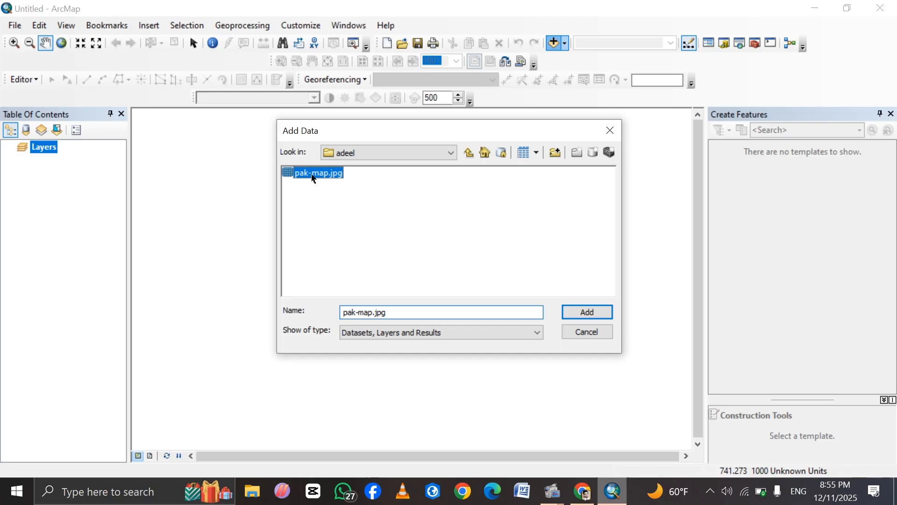
{"action": "left_click", "coordinate": [587, 318]}
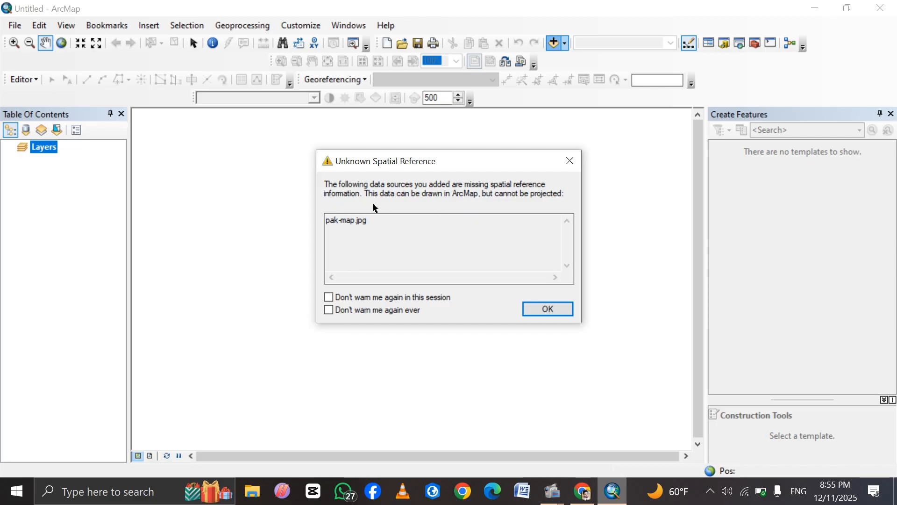
{"action": "left_click", "coordinate": [550, 309]}
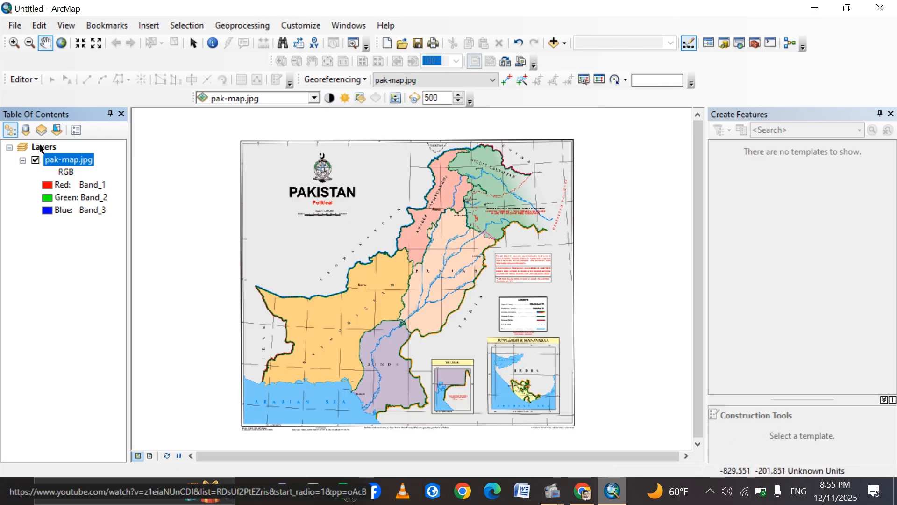
Set the Layers data frame's coordinate system to the World geographic system WGS 1984.
{"action": "right_click", "coordinate": [26, 147]}
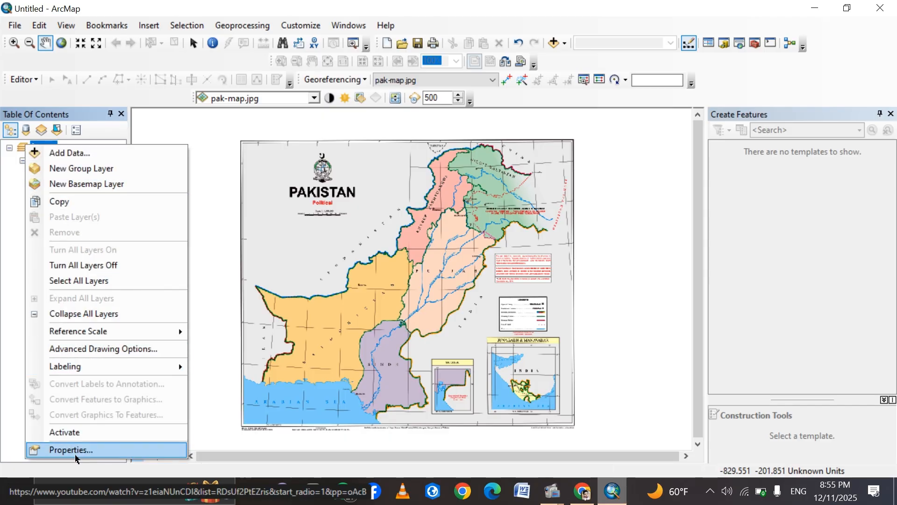
{"action": "left_click", "coordinate": [63, 450]}
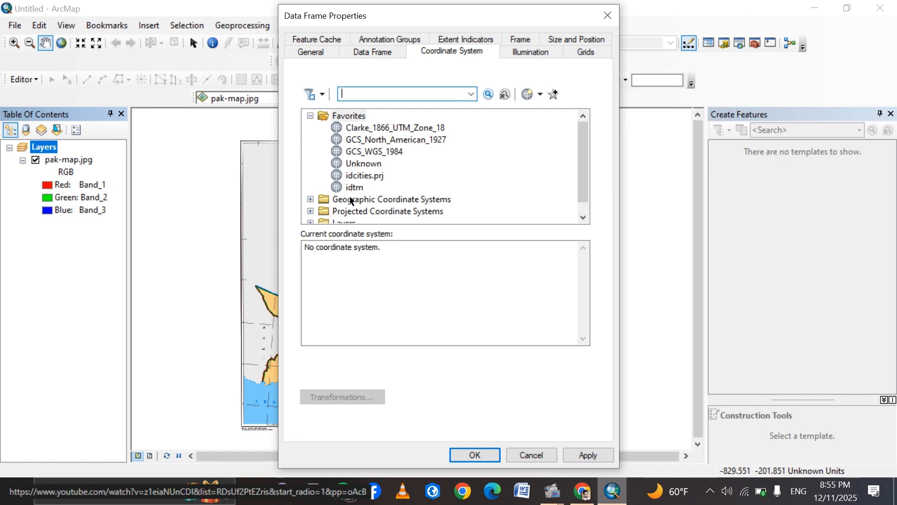
{"action": "left_click", "coordinate": [310, 200]}
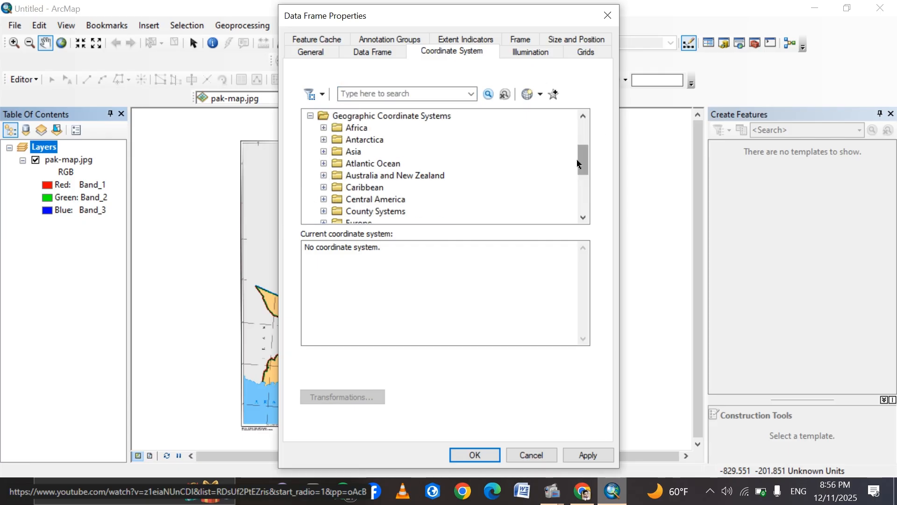
{"action": "left_click_drag", "start_coordinate": [578, 163], "coordinate": [580, 197]}
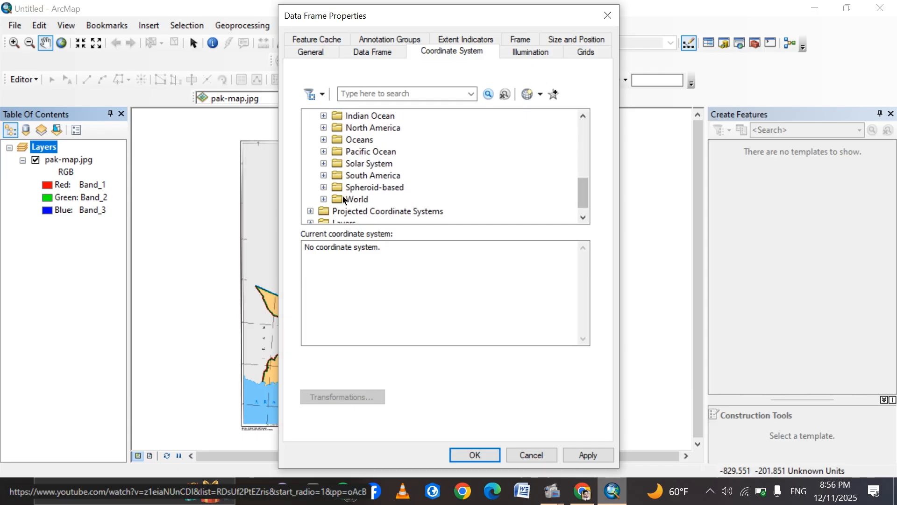
{"action": "left_click", "coordinate": [324, 200]}
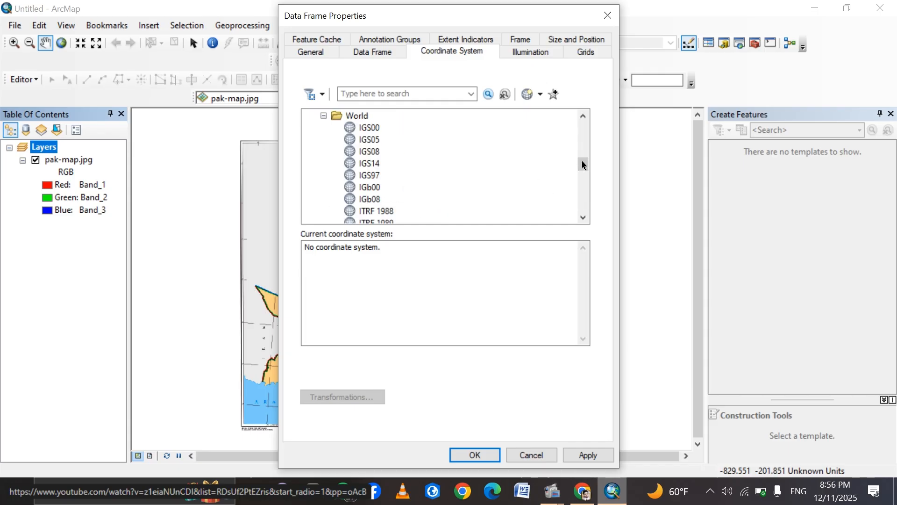
{"action": "left_click_drag", "start_coordinate": [584, 165], "coordinate": [586, 198]}
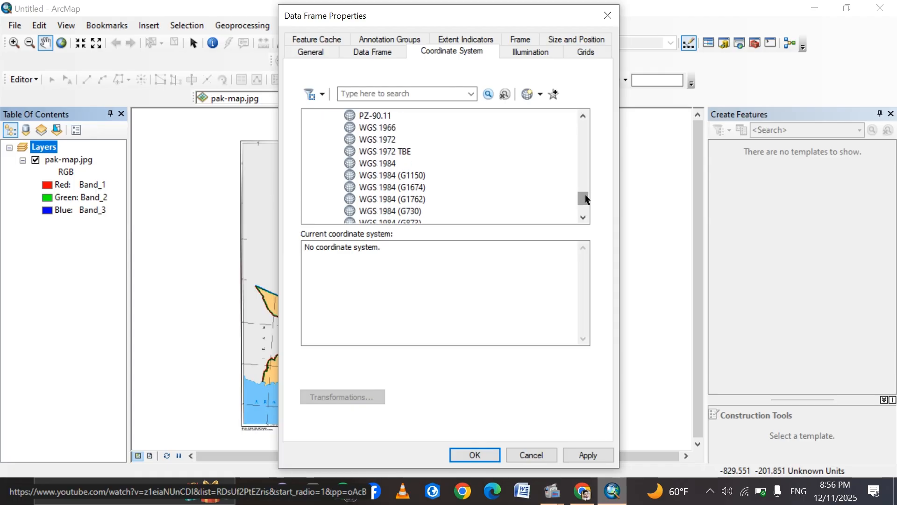
{"action": "left_click", "coordinate": [381, 166]}
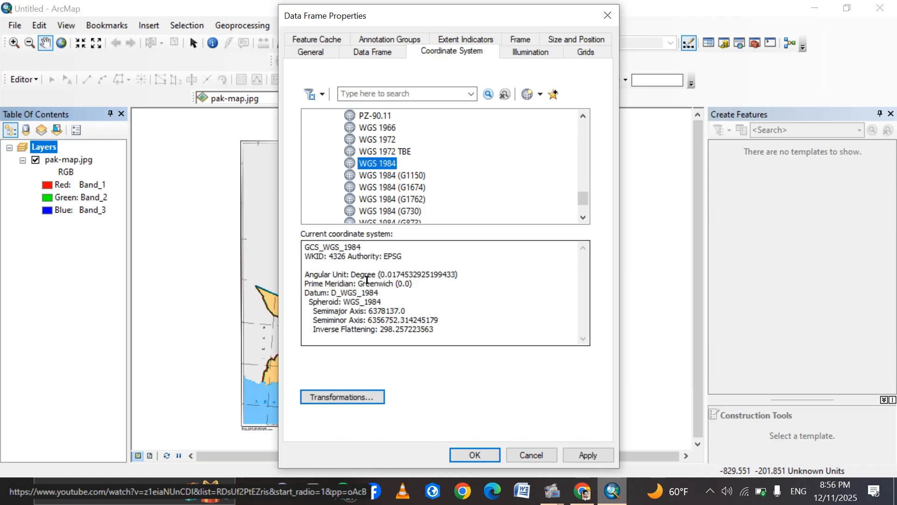
{"action": "left_click", "coordinate": [476, 455]}
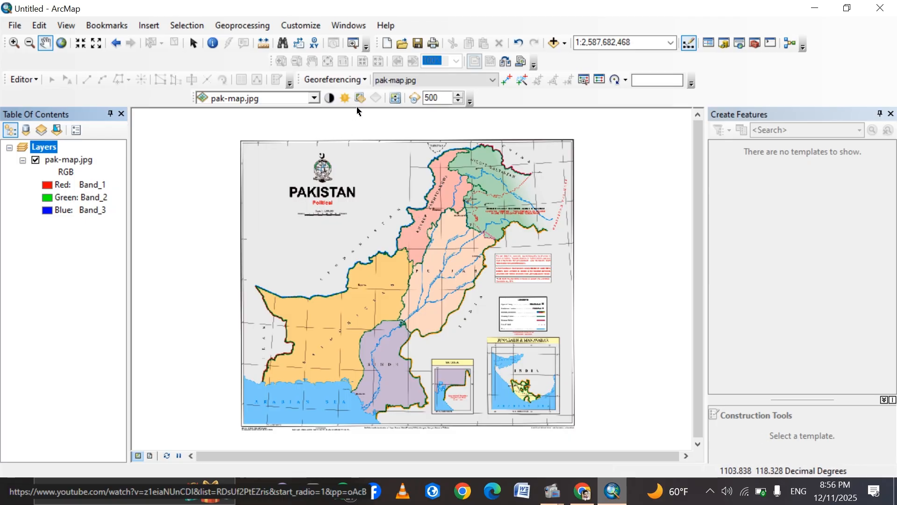
Turn off Auto Adjust for georeferencing and check that the Georeferencing toolbar is enabled.
{"action": "left_click", "coordinate": [364, 81]}
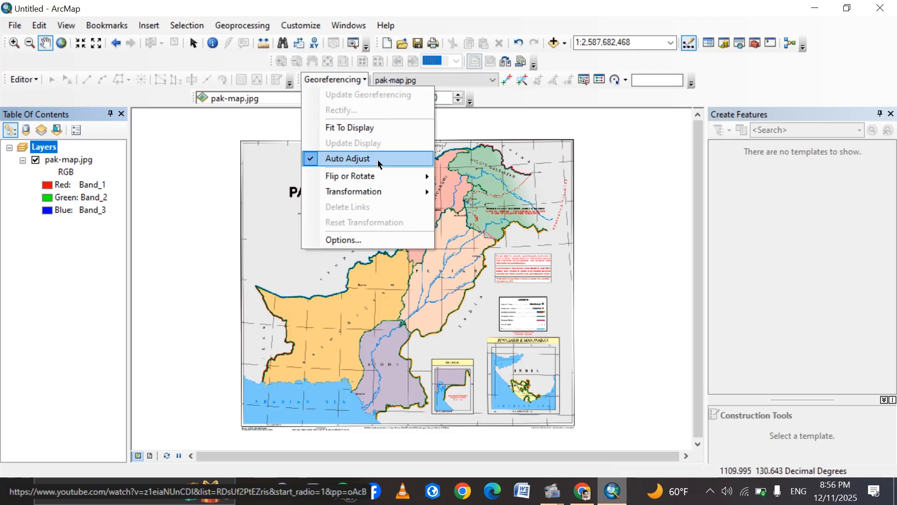
{"action": "left_click", "coordinate": [313, 159]}
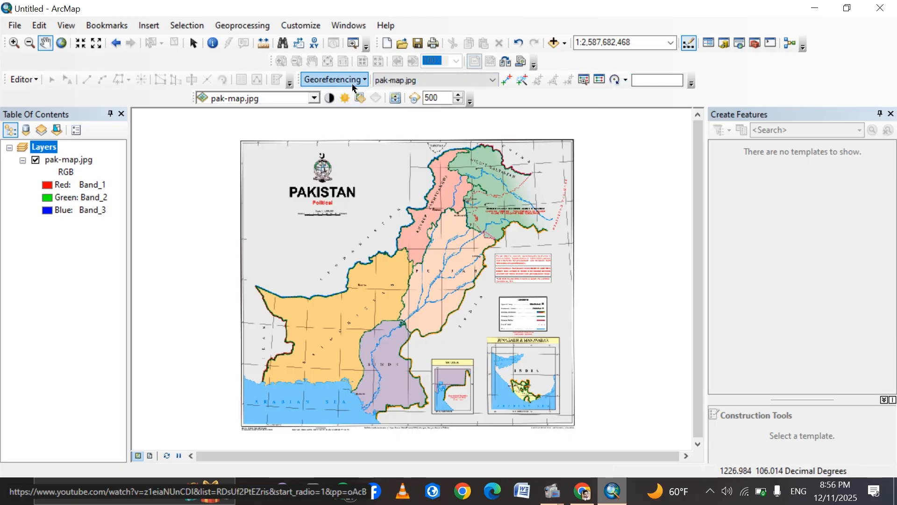
{"action": "left_click", "coordinate": [312, 28]}
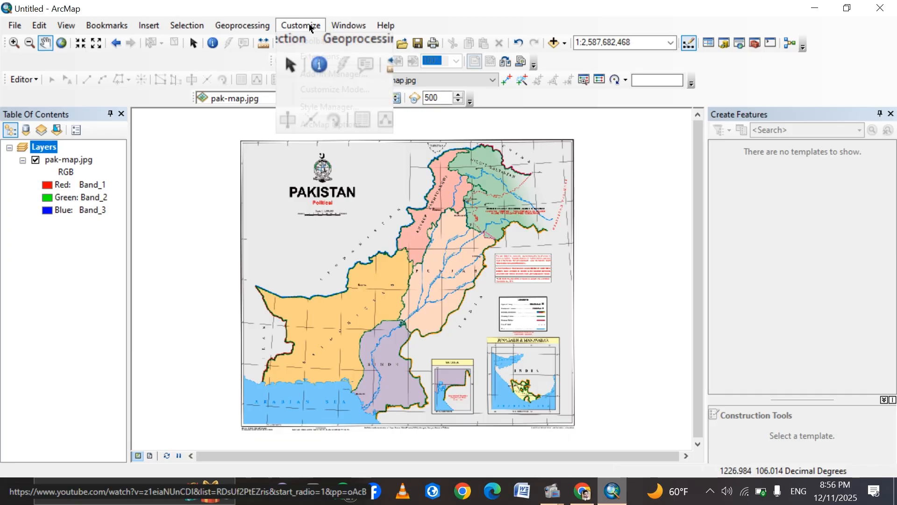
{"action": "mouse_move", "coordinate": [321, 38]}
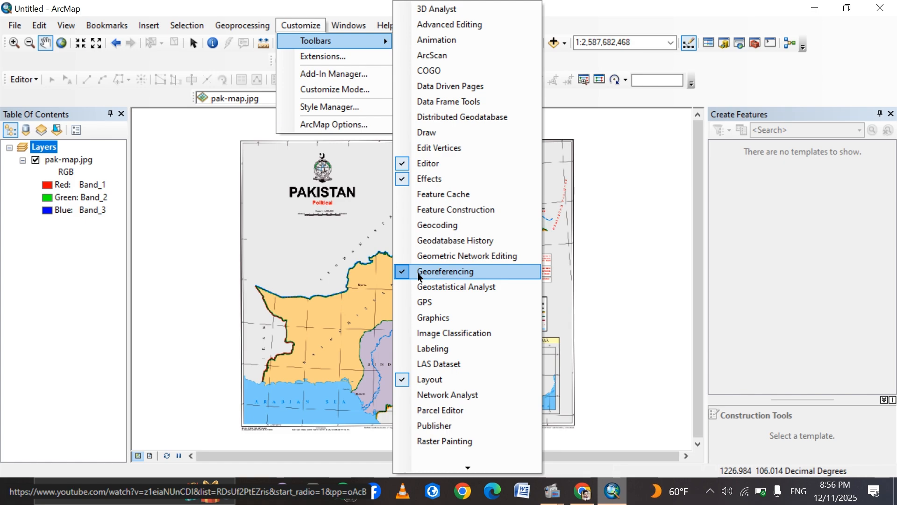
{"action": "left_click", "coordinate": [301, 26]}
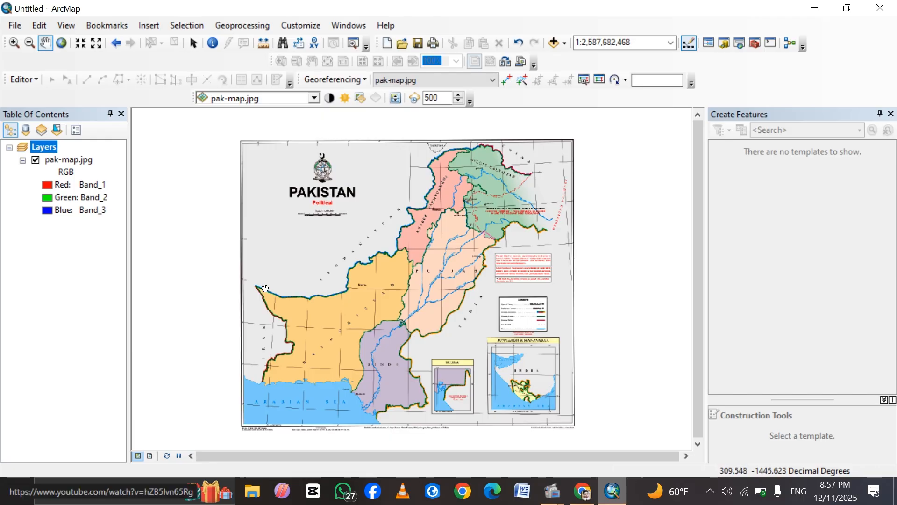
Switch to Google Maps and copy the coordinates 29.84788, 60.88573 at Pakistan's western border tip, near Chah-e Divan.
{"action": "left_click", "coordinate": [14, 42]}
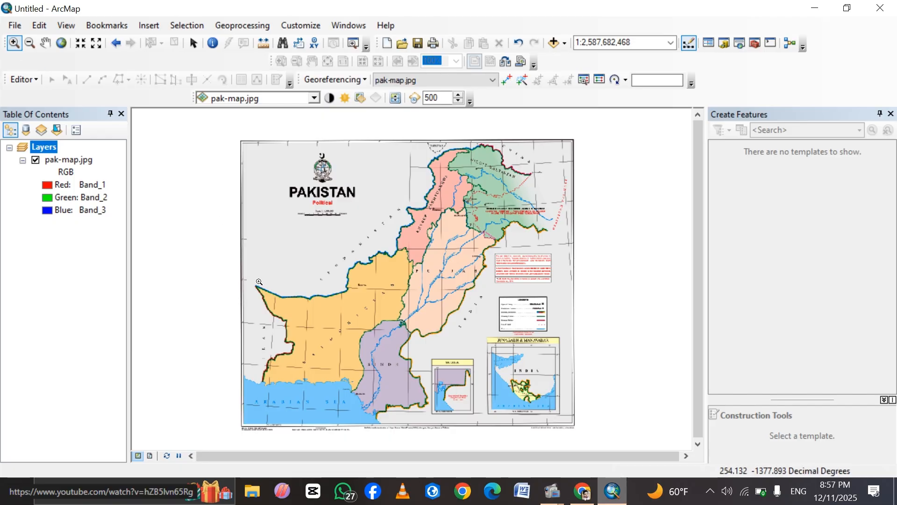
{"action": "left_click_drag", "start_coordinate": [261, 293], "coordinate": [271, 304]}
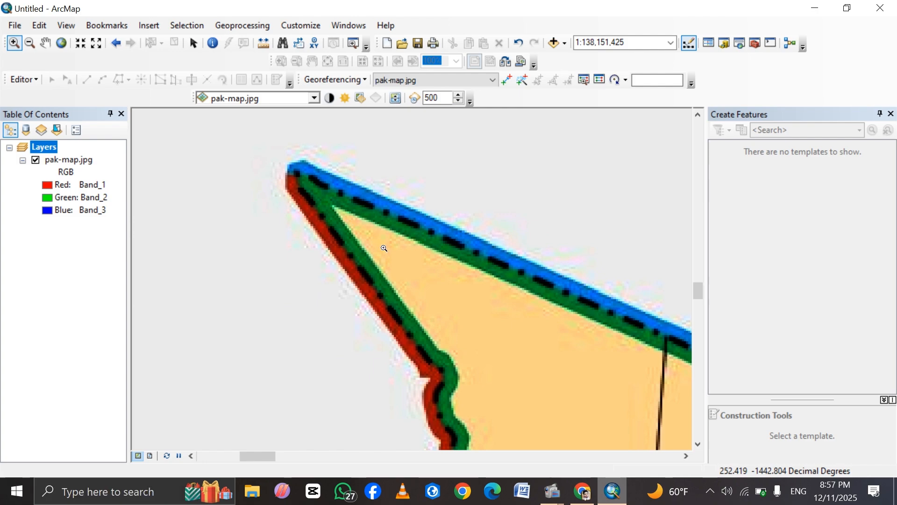
{"action": "left_click", "coordinate": [585, 490]}
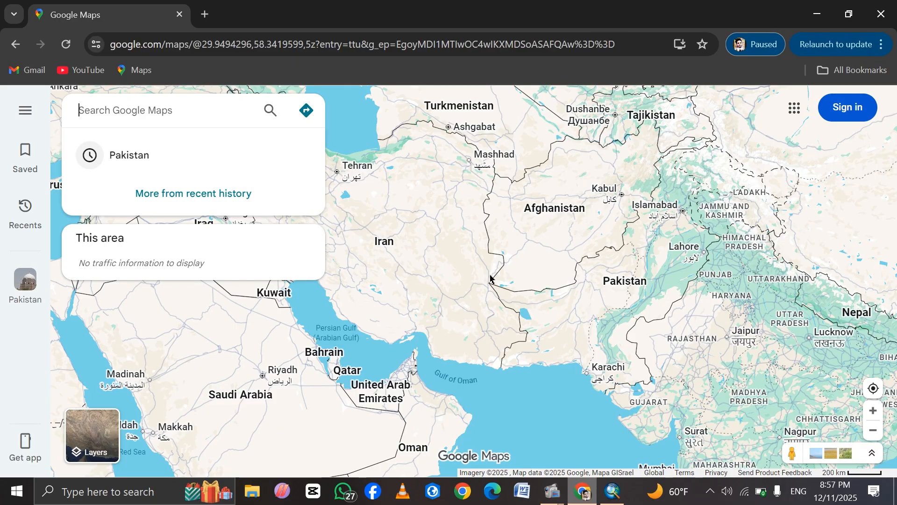
{"action": "scroll", "coordinate": [491, 290], "scroll_direction": "up", "scroll_amount": 5}
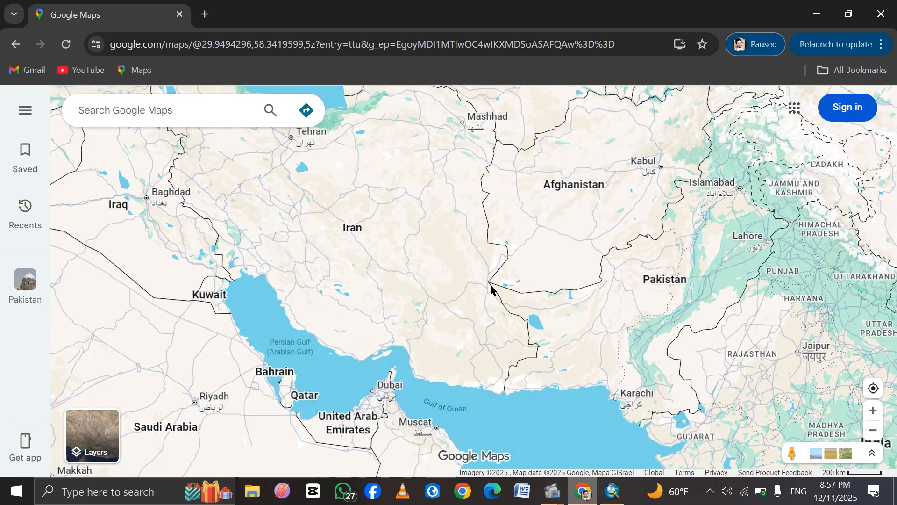
{"action": "scroll", "coordinate": [492, 290], "scroll_direction": "up", "scroll_amount": 8}
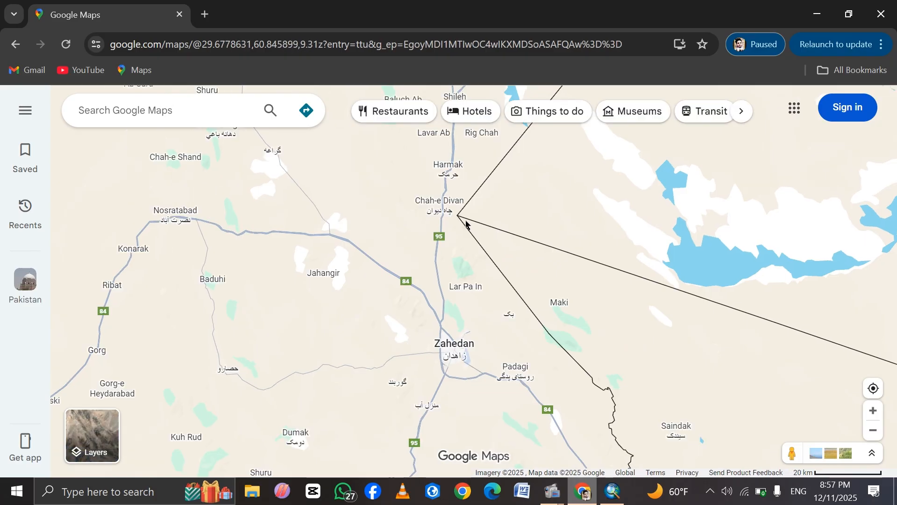
{"action": "left_click", "coordinate": [466, 224]}
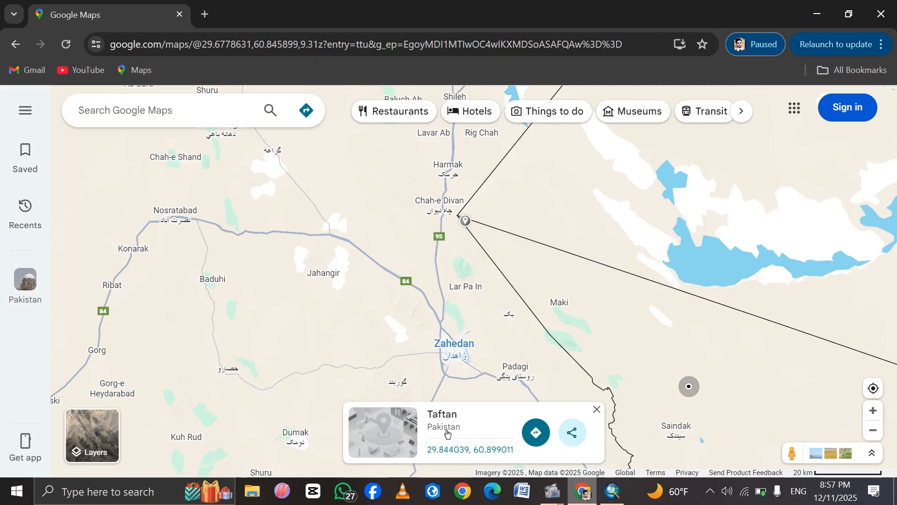
{"action": "right_click", "coordinate": [463, 222]}
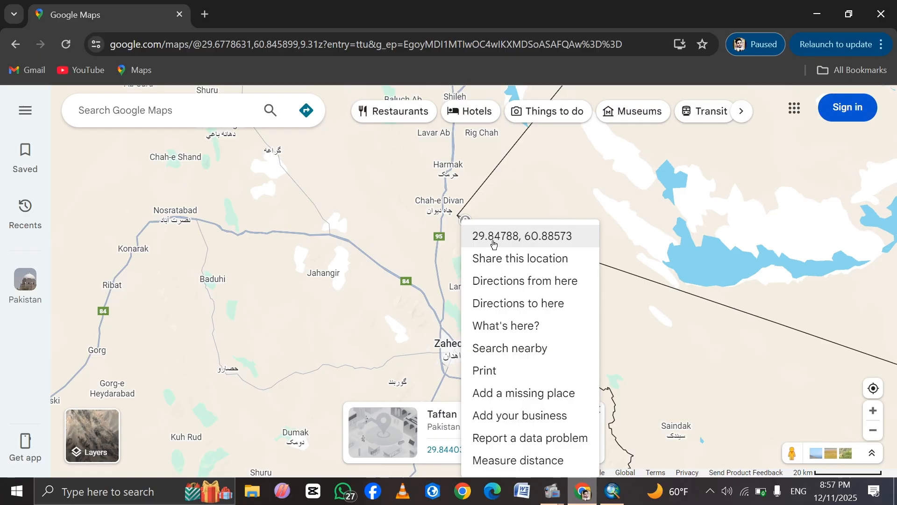
{"action": "left_click", "coordinate": [545, 241]}
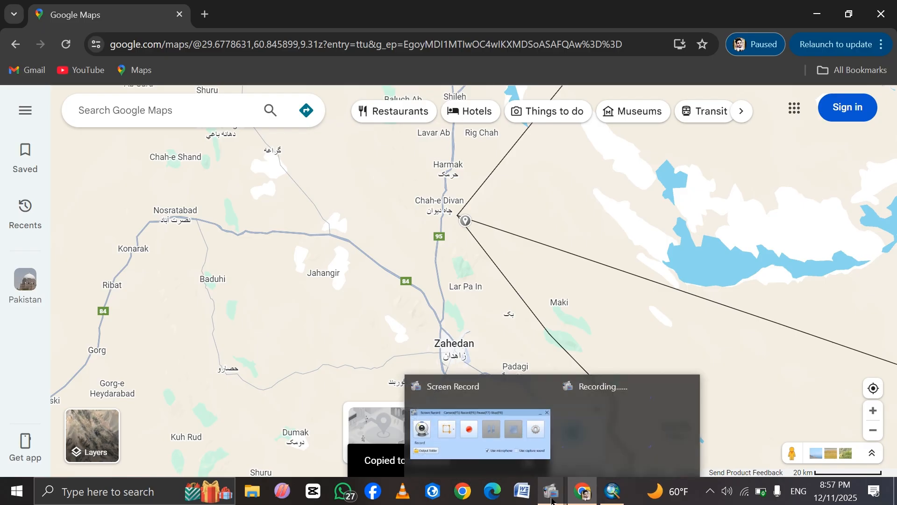
Switch to ArcMap and place a georeferencing control point at the inner corner of Pakistan's western tip on pak-map.jpg.
{"action": "left_click", "coordinate": [616, 493]}
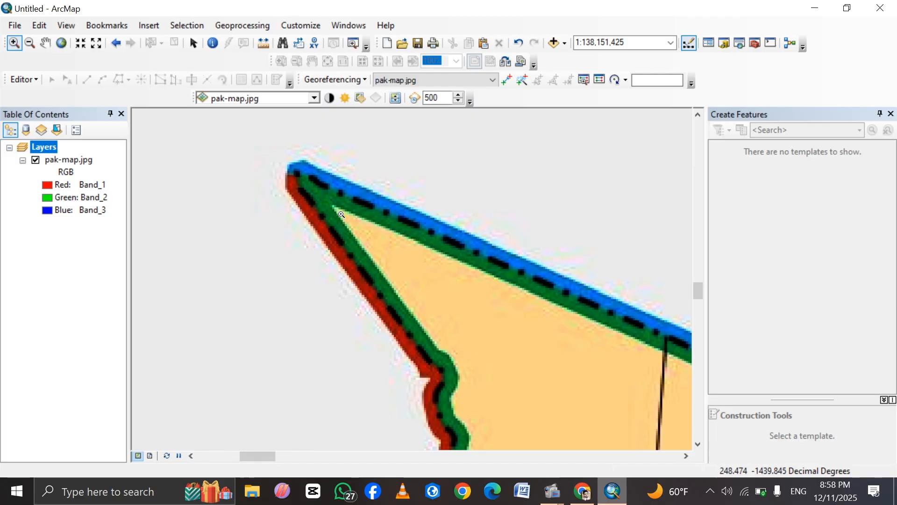
{"action": "left_click", "coordinate": [506, 80]}
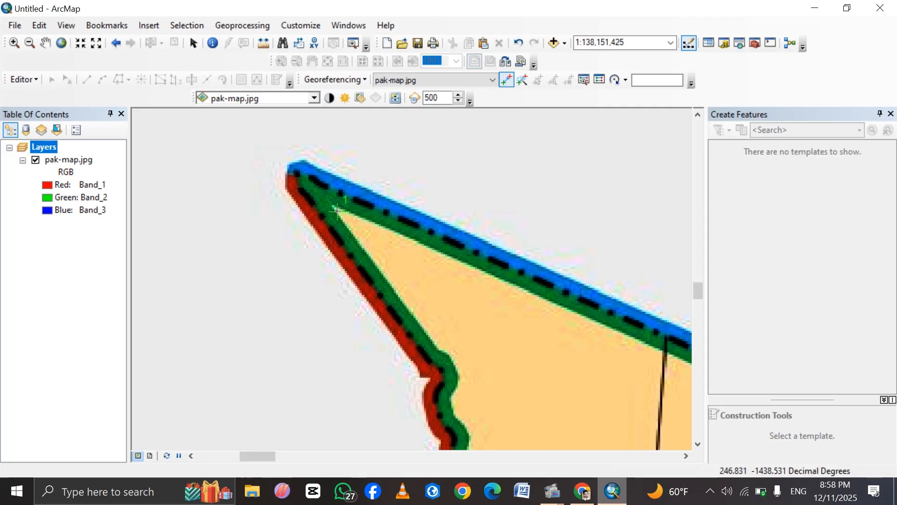
{"action": "right_click", "coordinate": [338, 211]}
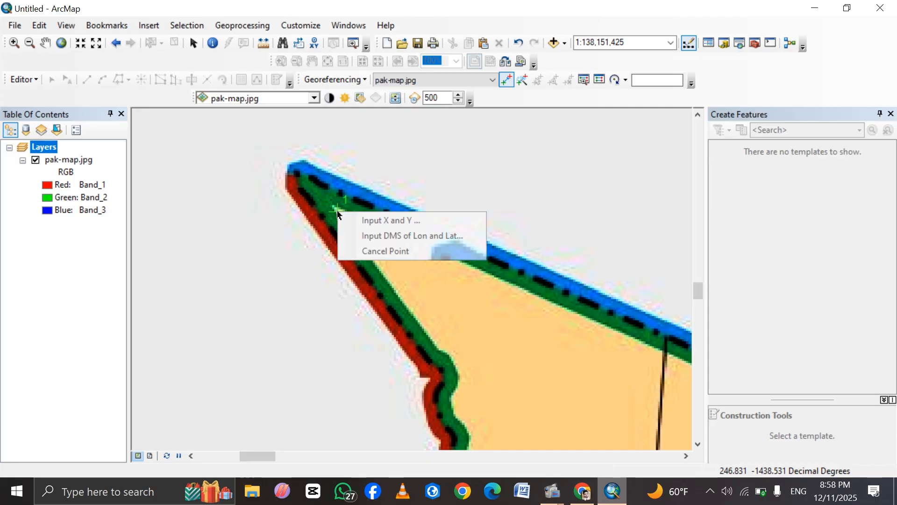
Paste the copied coordinates as the control point's X value and keep only the longitude 60.885732800553136.
{"action": "left_click", "coordinate": [377, 221]}
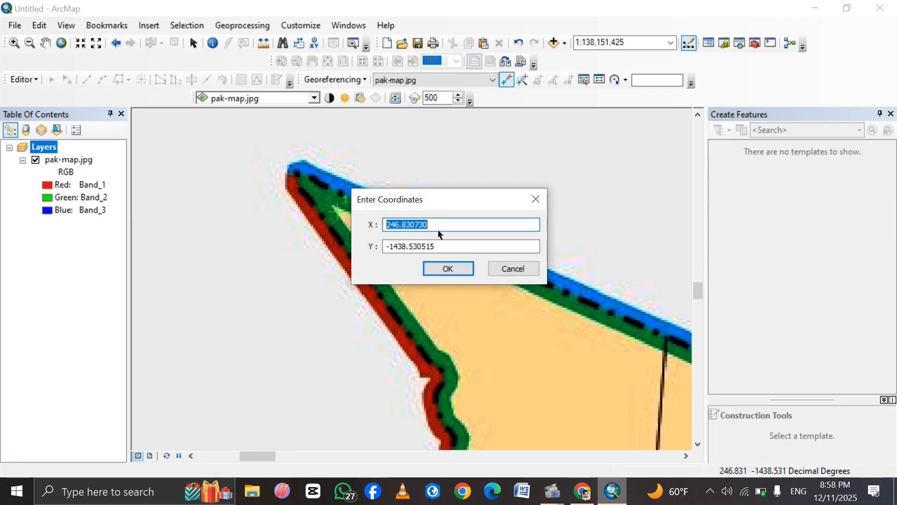
{"action": "key", "text": "BackSpace"}
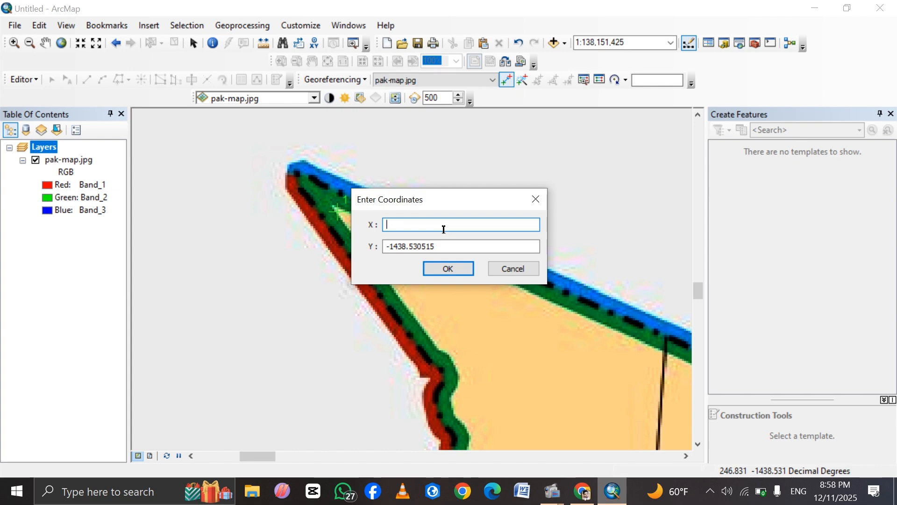
{"action": "key", "text": "ctrl+v"}
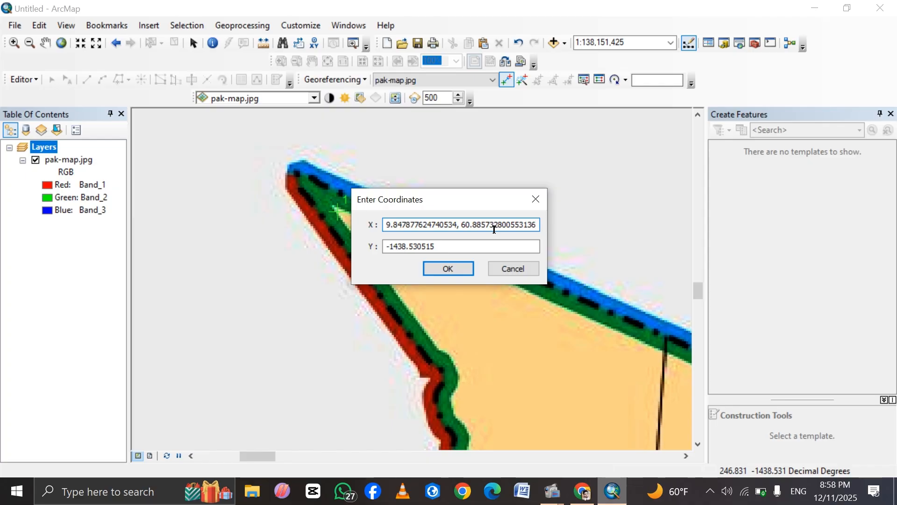
{"action": "left_click_drag", "start_coordinate": [461, 225], "coordinate": [383, 230]}
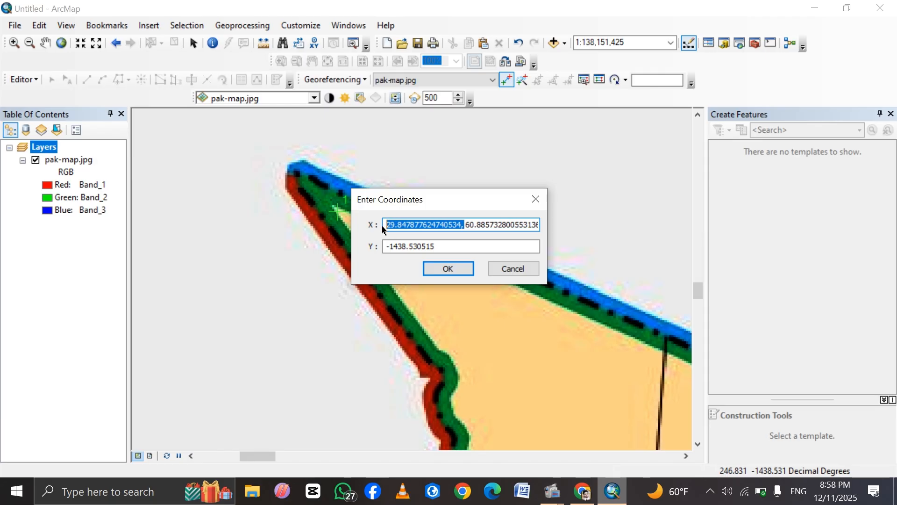
{"action": "key", "text": "BackSpace"}
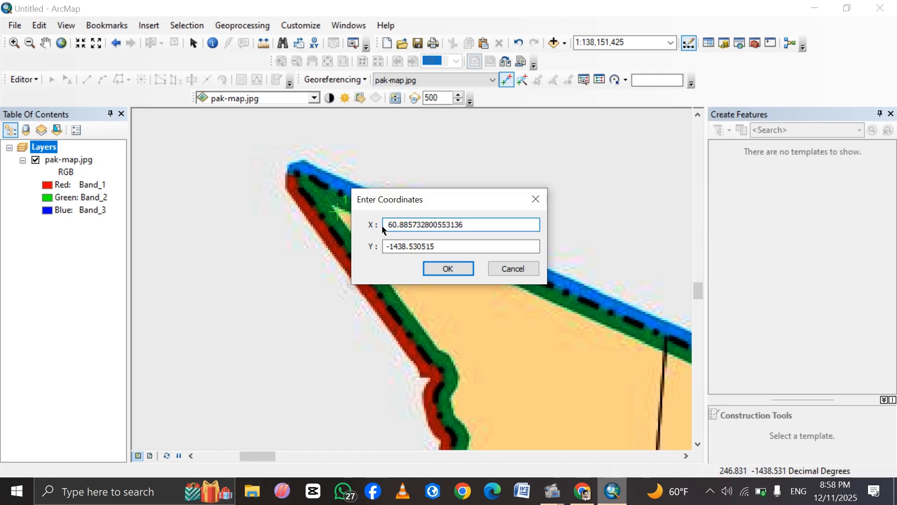
Paste the copied coordinates as the control point's Y value, keep only the latitude, and accept the point.
{"action": "left_click", "coordinate": [437, 248]}
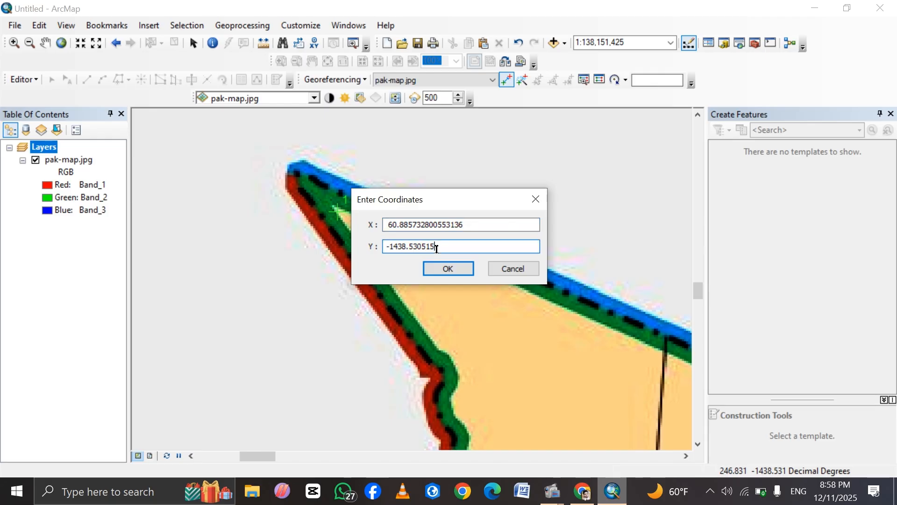
{"action": "key", "text": "BackSpace"}
{"action": "key", "text": "BackSpace"}
{"action": "key", "text": "BackSpace"}
{"action": "key", "text": "BackSpace"}
{"action": "key", "text": "BackSpace"}
{"action": "key", "text": "BackSpace"}
{"action": "key", "text": "BackSpace"}
{"action": "key", "text": "BackSpace"}
{"action": "key", "text": "BackSpace"}
{"action": "key", "text": "BackSpace"}
{"action": "key", "text": "BackSpace"}
{"action": "key", "text": "ctrl+v"}
{"action": "key", "text": "BackSpace"}
{"action": "left_click", "coordinate": [459, 268]}
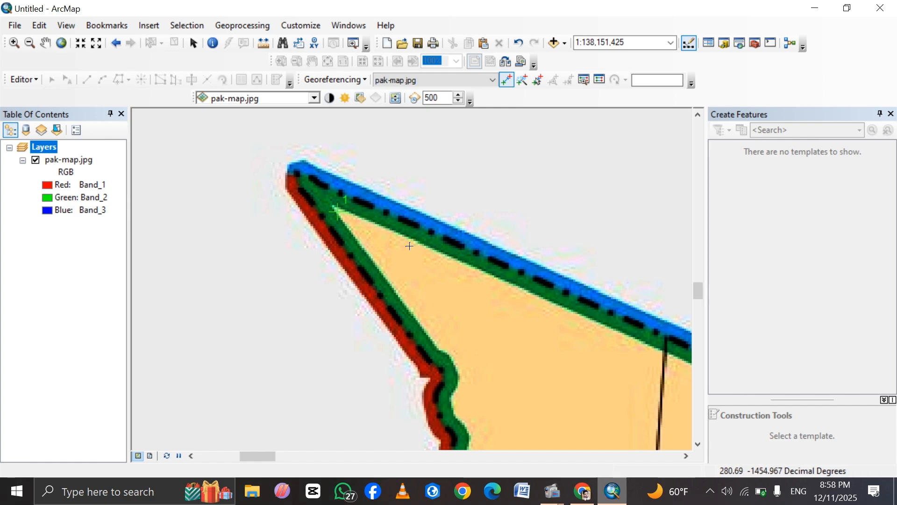
Show the full pak-map.jpg layer and frame the southeastern border corner of Sindh closely.
{"action": "left_click", "coordinate": [67, 162]}
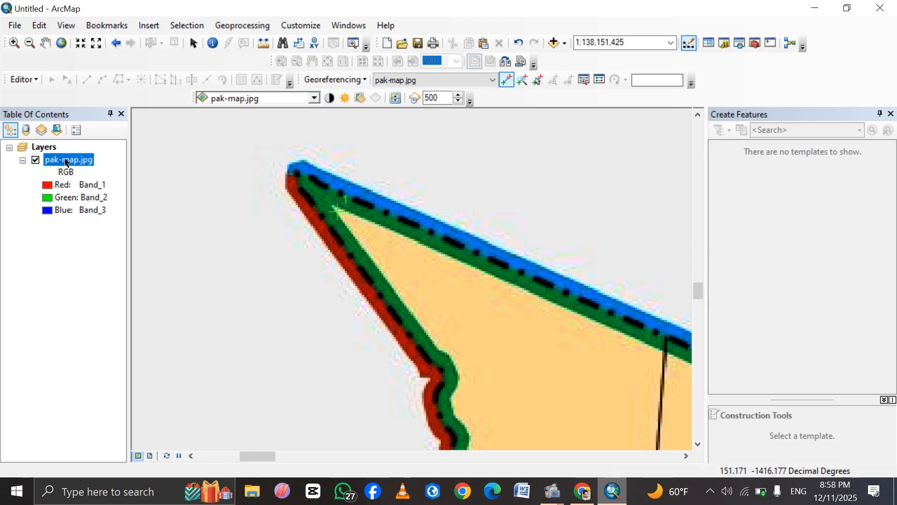
{"action": "right_click", "coordinate": [66, 162]}
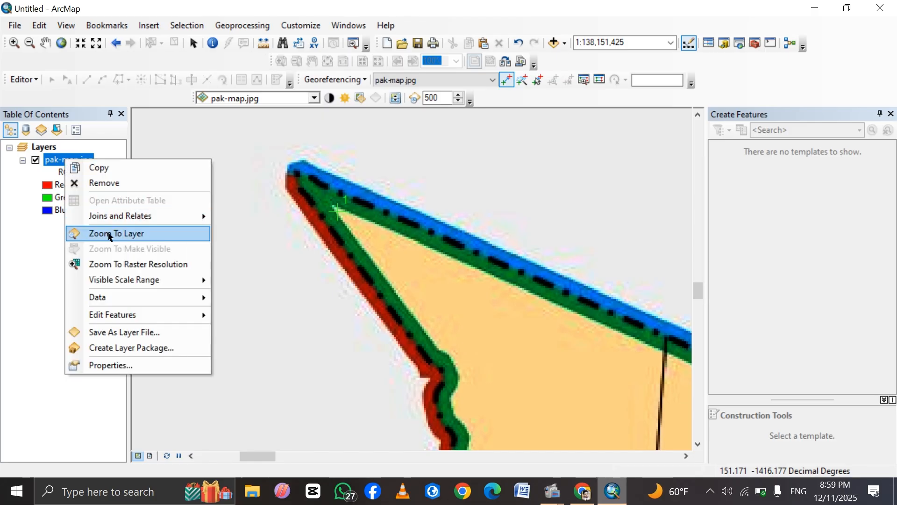
{"action": "left_click", "coordinate": [110, 233]}
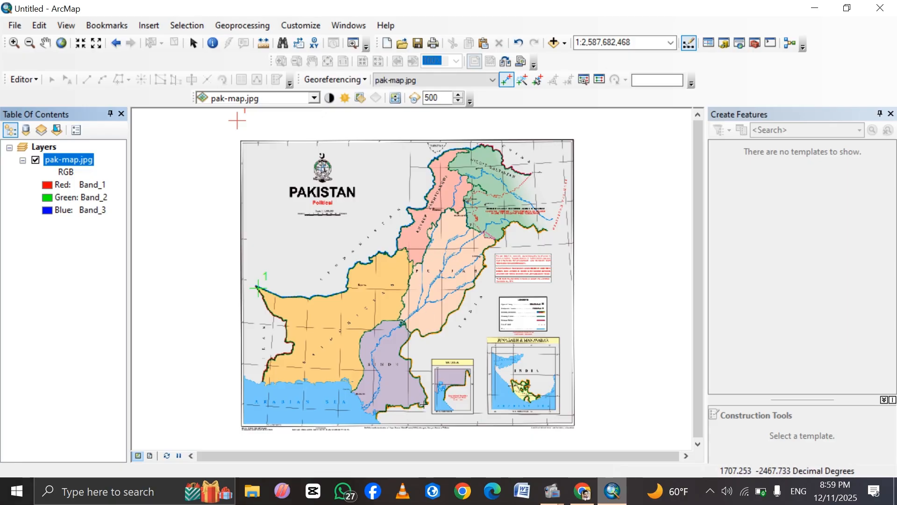
{"action": "left_click", "coordinate": [14, 43]}
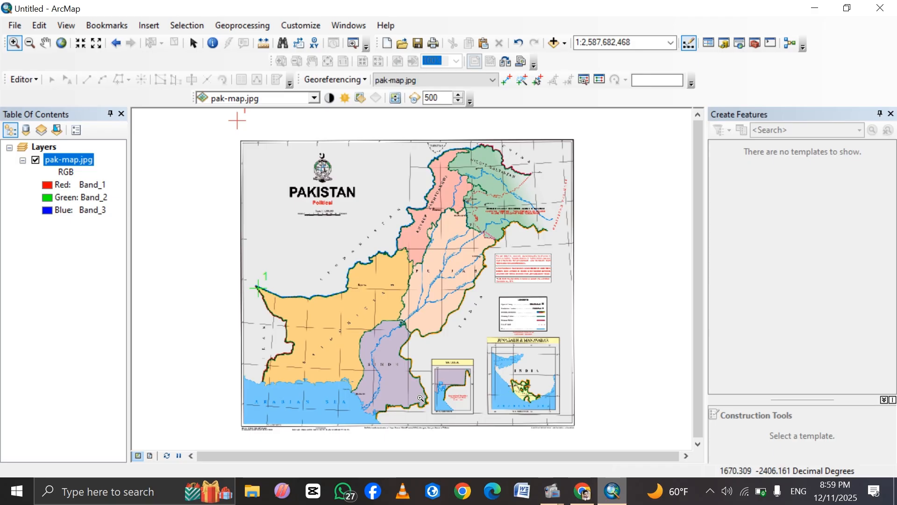
{"action": "left_click_drag", "start_coordinate": [420, 398], "coordinate": [436, 411]}
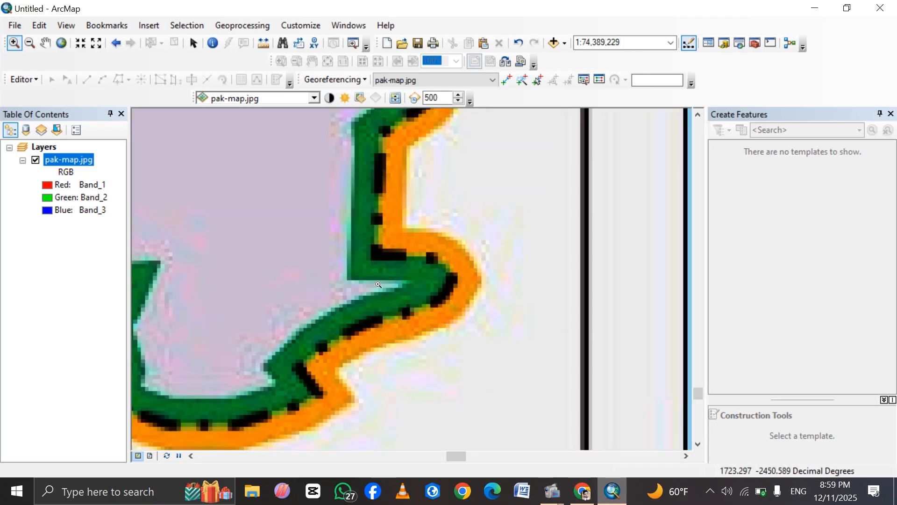
Switch to Google Maps and copy the coordinates 24.42523, 71.06127 at Pakistan's southeastern border corner, just east of Nagarparkar.
{"action": "left_click", "coordinate": [580, 494]}
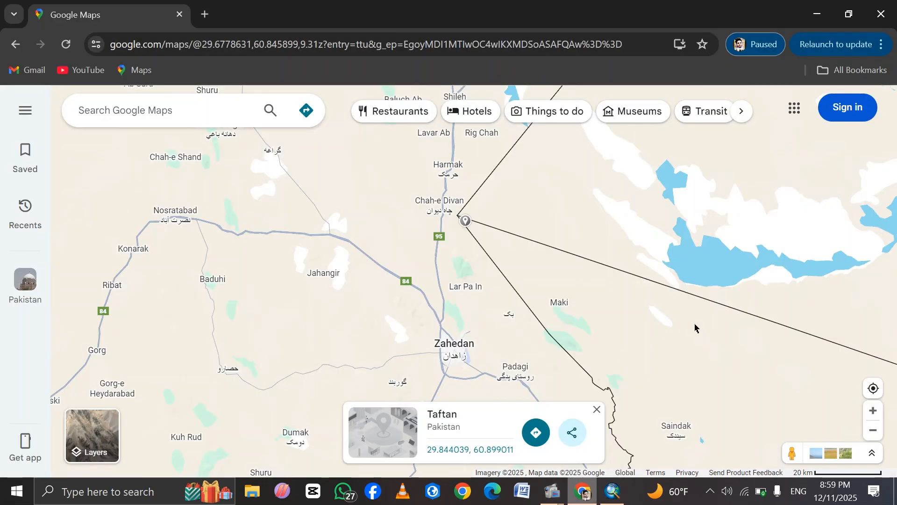
{"action": "scroll", "coordinate": [700, 333], "scroll_direction": "down", "scroll_amount": 5}
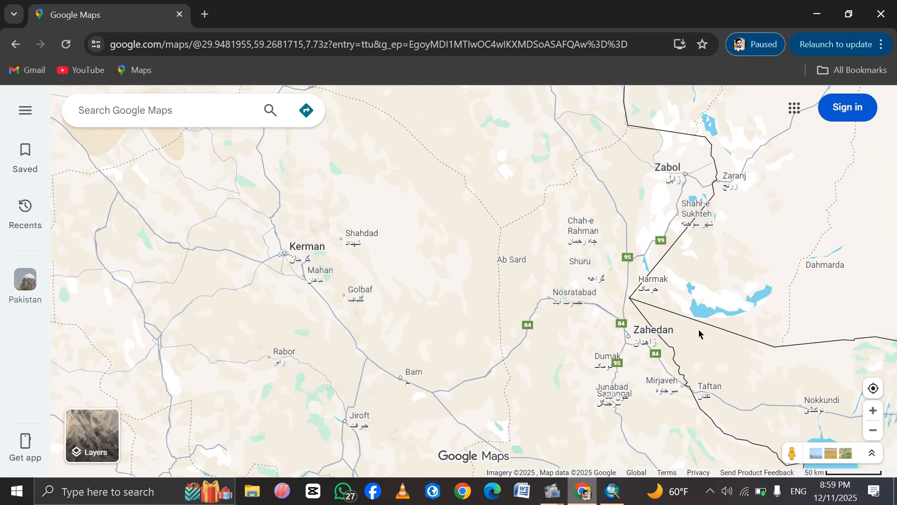
{"action": "scroll", "coordinate": [699, 333], "scroll_direction": "down", "scroll_amount": 3}
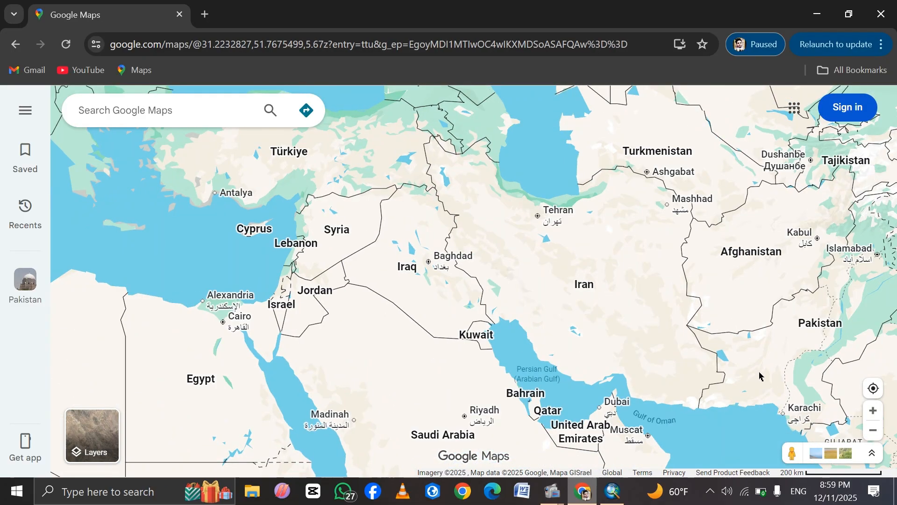
{"action": "left_click_drag", "start_coordinate": [760, 375], "coordinate": [561, 372]}
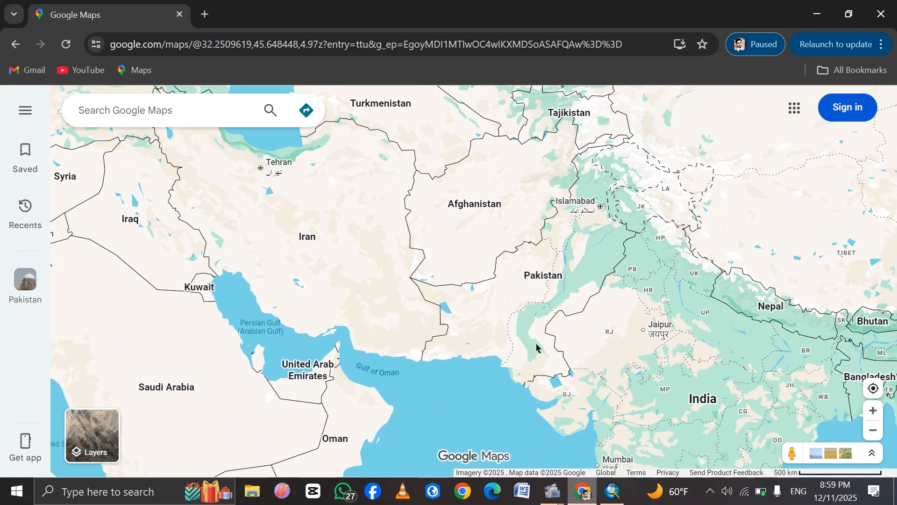
{"action": "scroll", "coordinate": [565, 374], "scroll_direction": "up", "scroll_amount": 2}
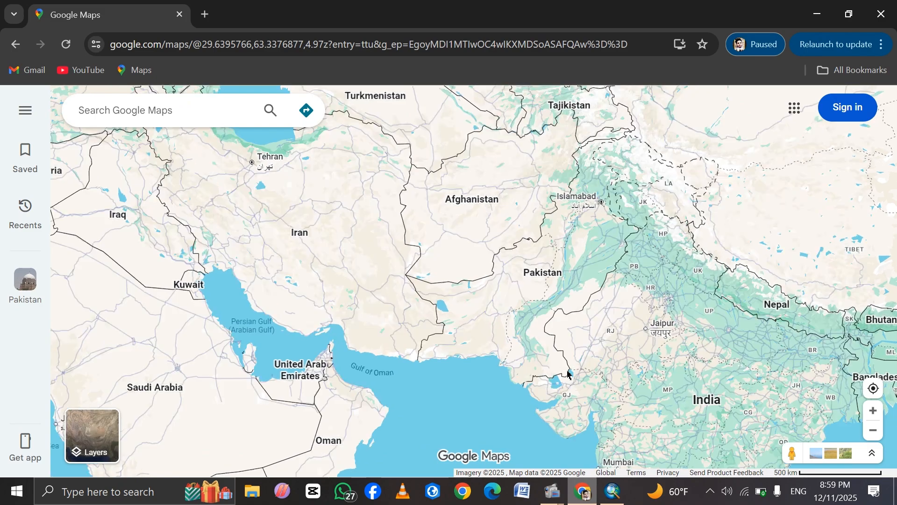
{"action": "scroll", "coordinate": [568, 374], "scroll_direction": "up", "scroll_amount": 5}
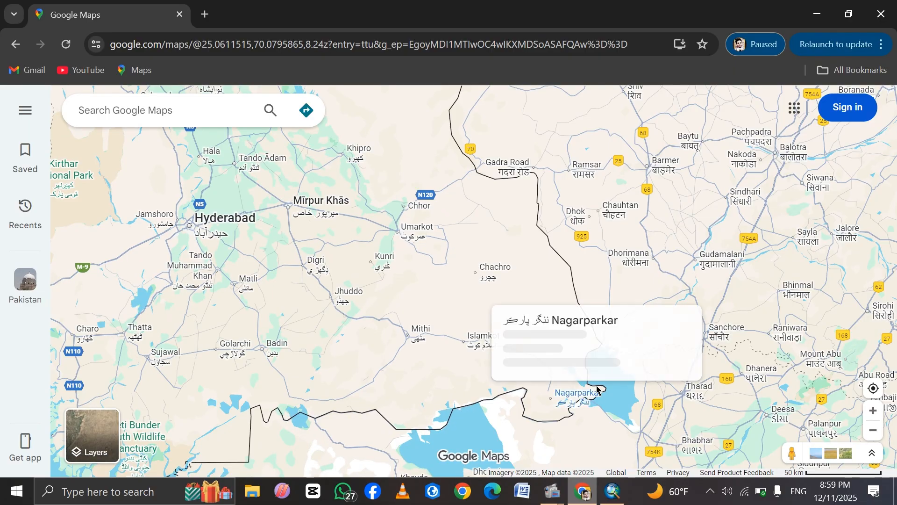
{"action": "left_click", "coordinate": [597, 388]}
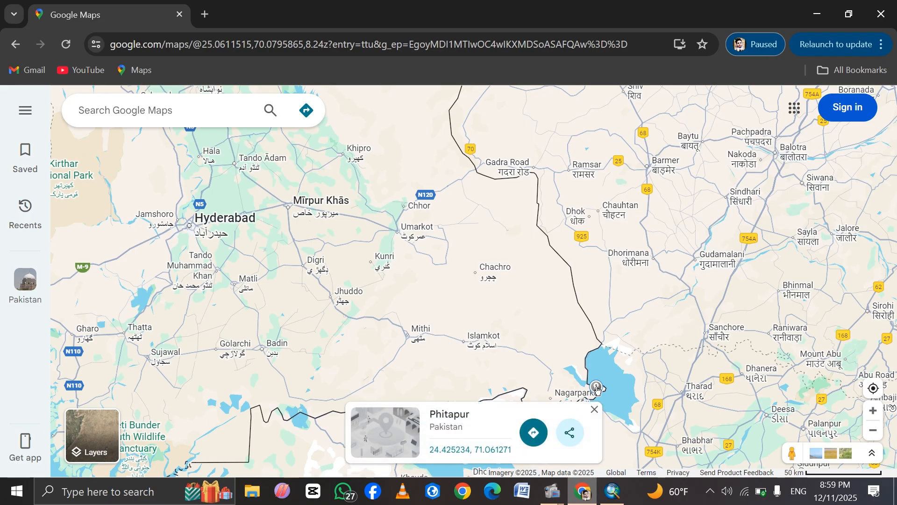
{"action": "right_click", "coordinate": [597, 389]}
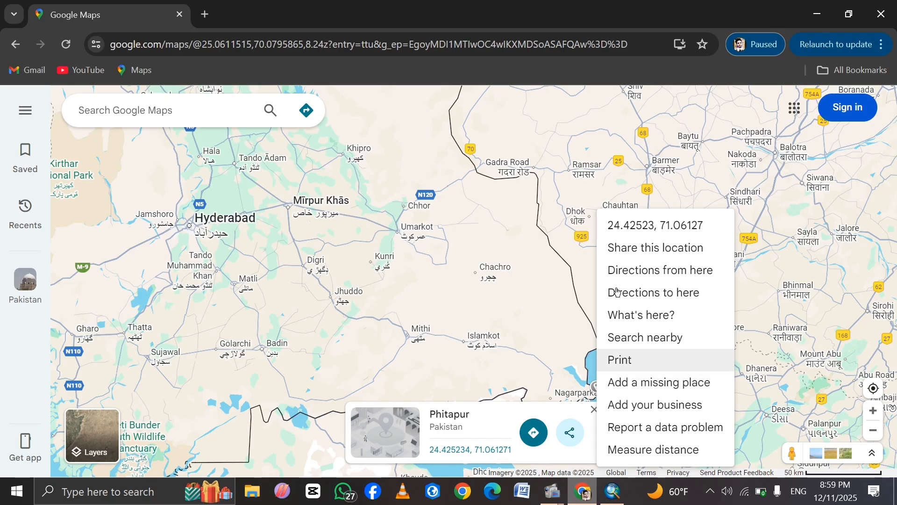
{"action": "left_click", "coordinate": [638, 226]}
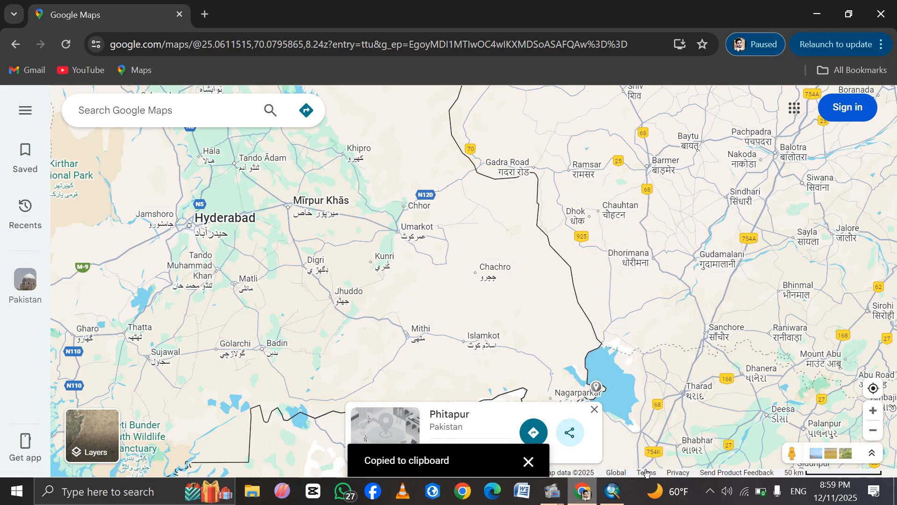
Switch to ArcMap and place a second georeferencing control point at the inner green border corner of southeastern Sindh.
{"action": "left_click", "coordinate": [612, 491]}
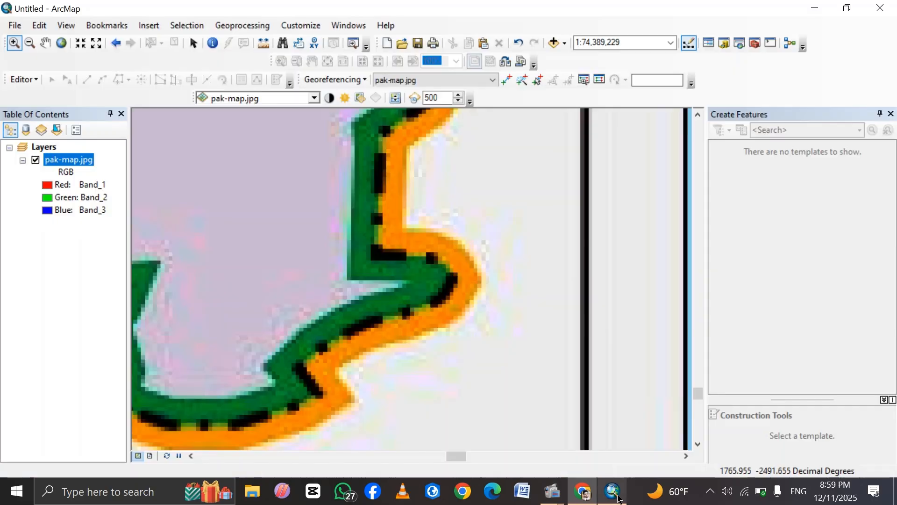
{"action": "left_click", "coordinate": [507, 79]}
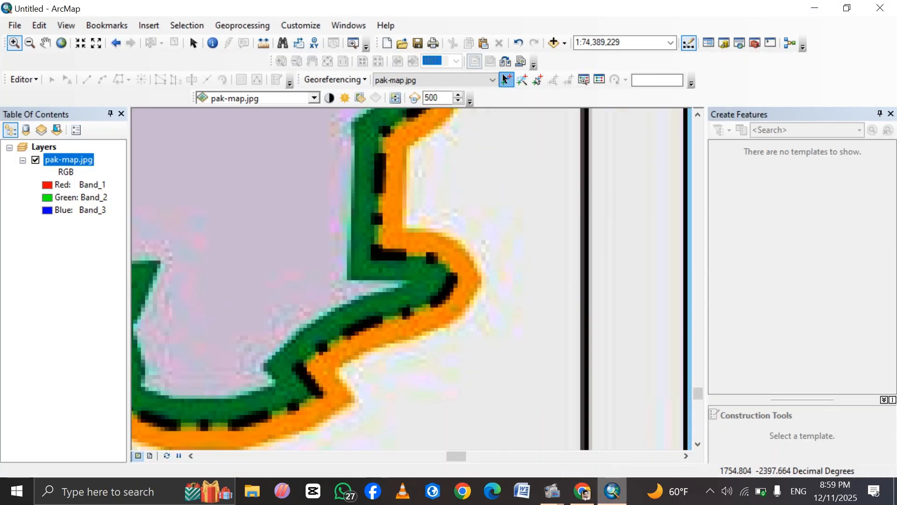
{"action": "left_click", "coordinate": [354, 277]}
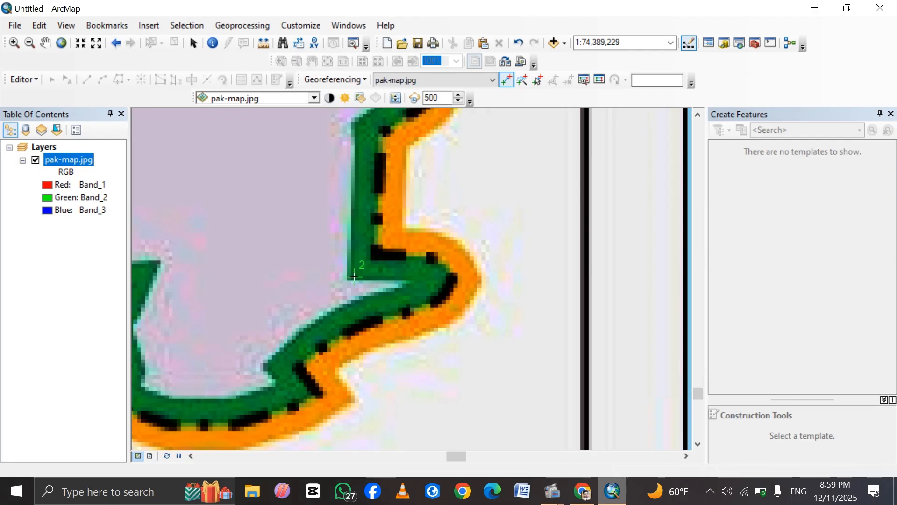
Open the X and Y entry for the second control point, paste the coordinates as X, and keep only the longitude 71.06127051304506.
{"action": "right_click", "coordinate": [354, 277]}
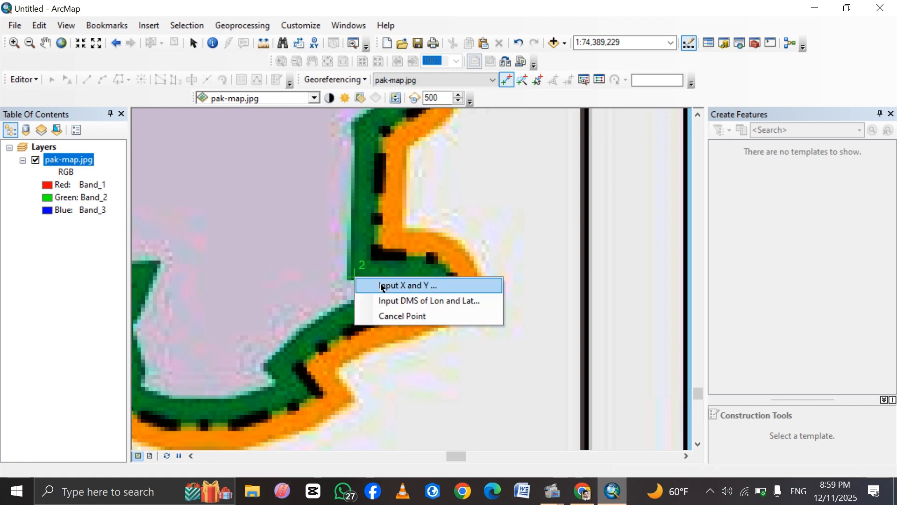
{"action": "left_click", "coordinate": [384, 286]}
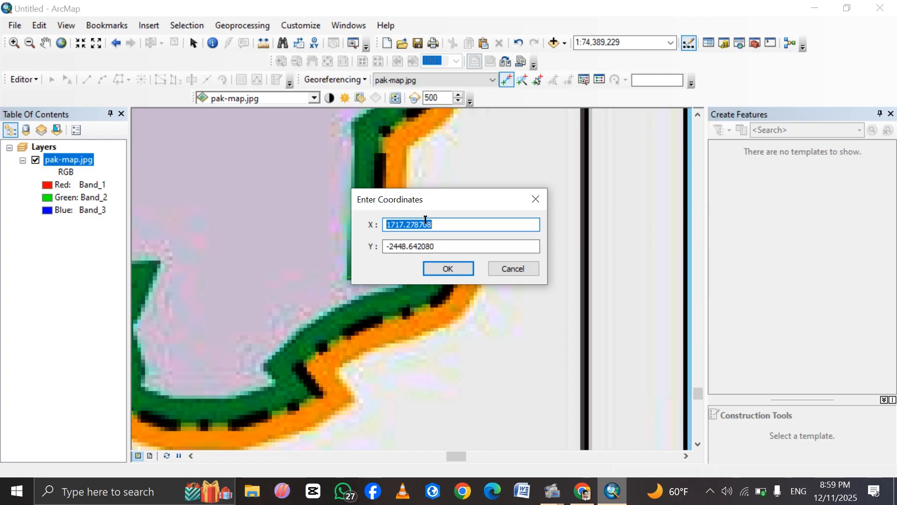
{"action": "key", "text": "BackSpace"}
{"action": "key", "text": "ctrl+v"}
{"action": "left_click", "coordinate": [462, 223]}
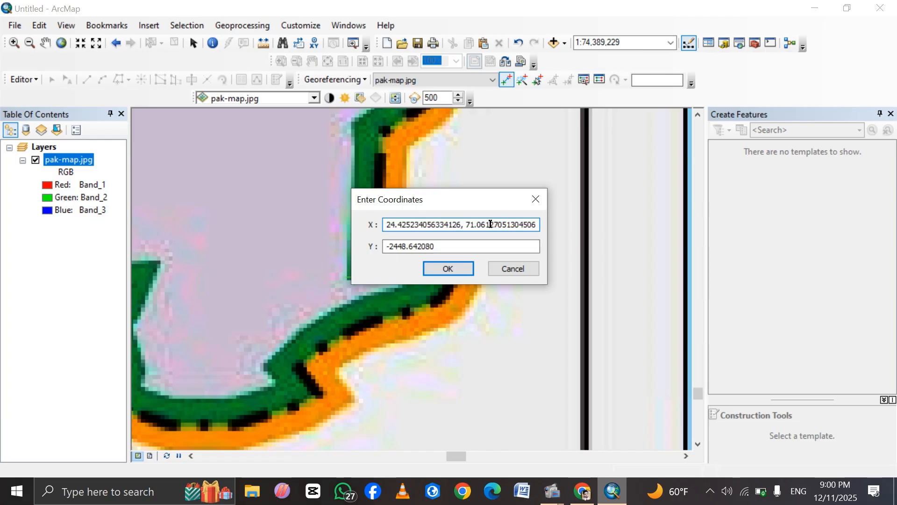
{"action": "key", "text": "BackSpace"}
{"action": "left_click_drag", "start_coordinate": [461, 223], "coordinate": [381, 224]}
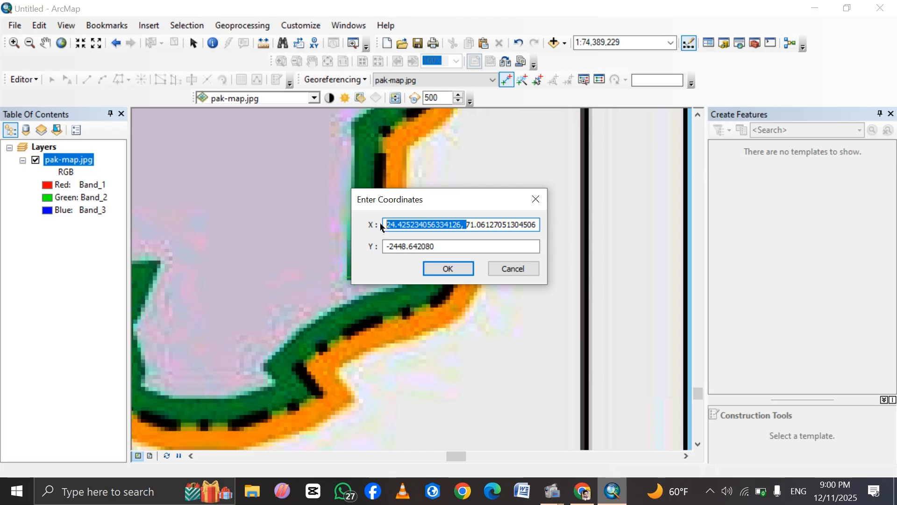
{"action": "key", "text": "BackSpace"}
Set the second control point's Y value to the copied latitude 24.425234056334126 and accept the coordinates.
{"action": "left_click", "coordinate": [436, 245]}
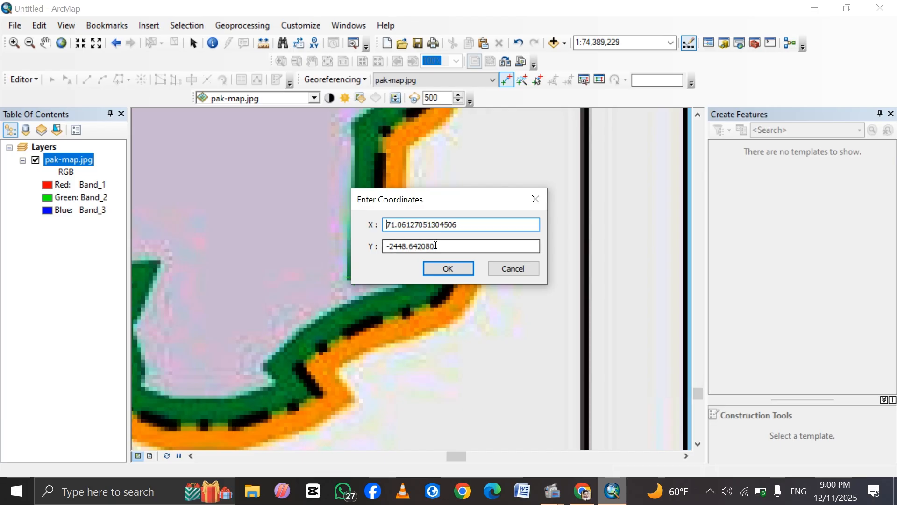
{"action": "left_click", "coordinate": [436, 245]}
{"action": "key", "text": "BackSpace"}
{"action": "key", "text": "BackSpace"}
{"action": "key", "text": "BackSpace"}
{"action": "key", "text": "BackSpace"}
{"action": "key", "text": "BackSpace"}
{"action": "key", "text": "BackSpace"}
{"action": "key", "text": "BackSpace"}
{"action": "key", "text": "BackSpace"}
{"action": "key", "text": "BackSpace"}
{"action": "key", "text": "BackSpace"}
{"action": "key", "text": "BackSpace"}
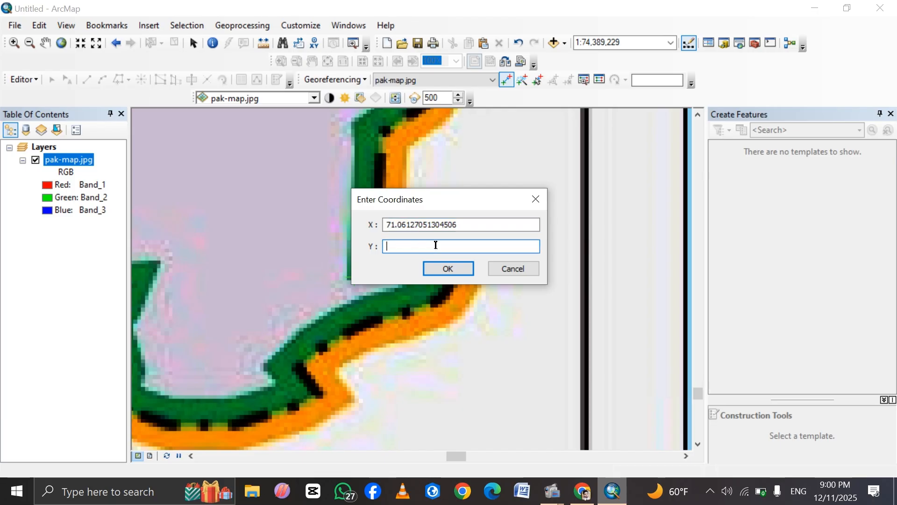
{"action": "key", "text": "ctrl+v"}
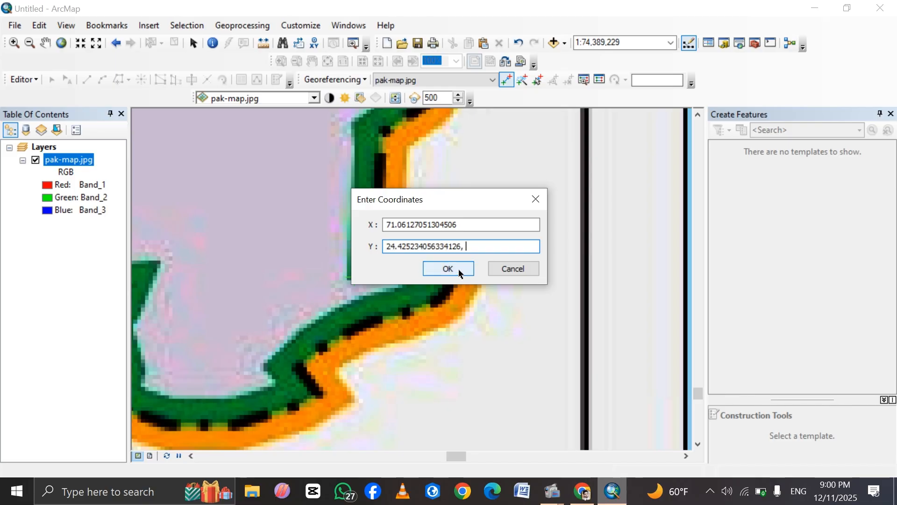
{"action": "key", "text": "BackSpace"}
{"action": "key", "text": "BackSpace"}
{"action": "left_click", "coordinate": [449, 269]}
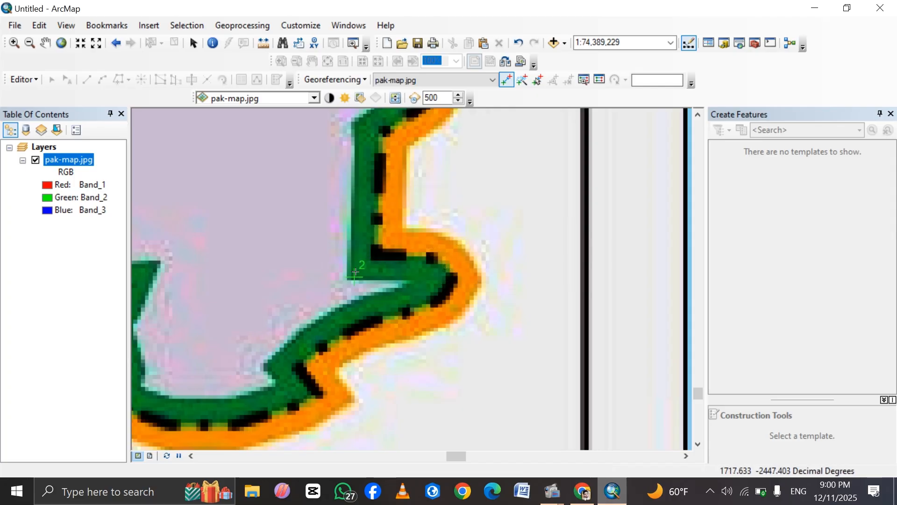
Show the full pak-map.jpg layer and frame the western border bulge of Khyber Pakhtunkhwa, west of Peshawar.
{"action": "right_click", "coordinate": [69, 161]}
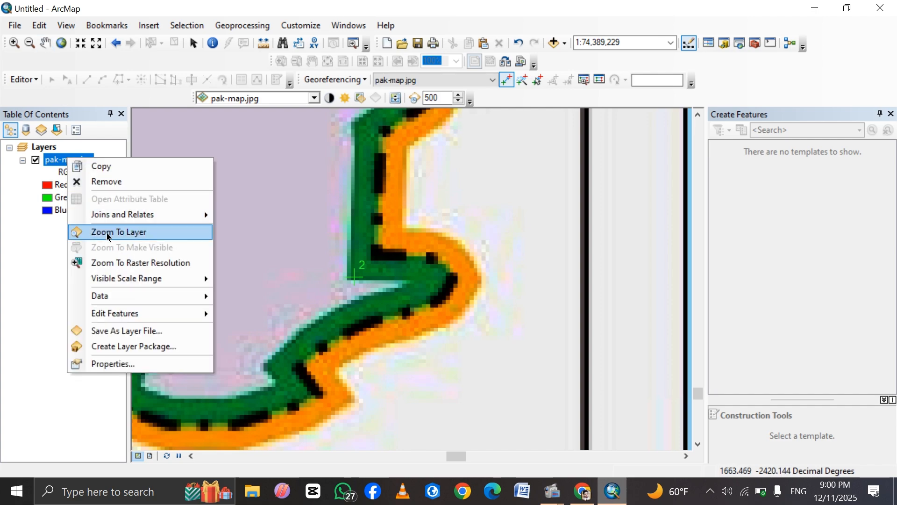
{"action": "left_click", "coordinate": [107, 234]}
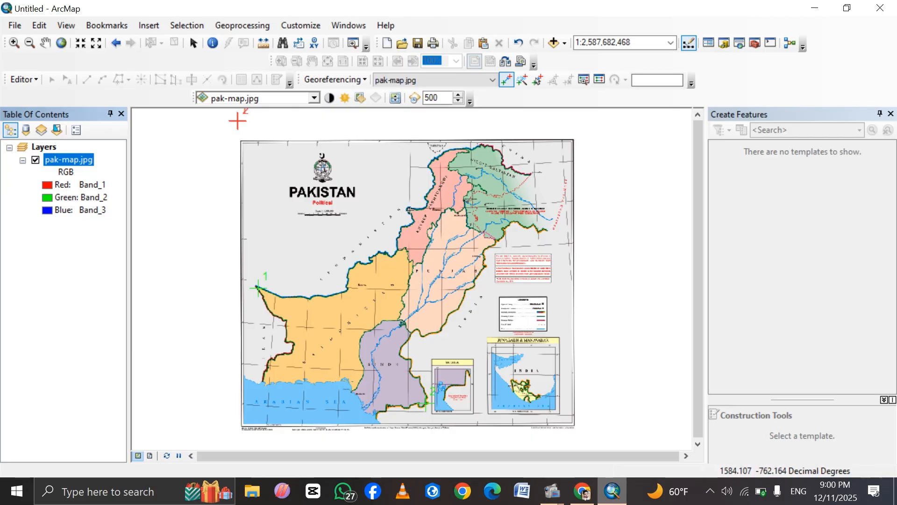
{"action": "left_click", "coordinate": [14, 44]}
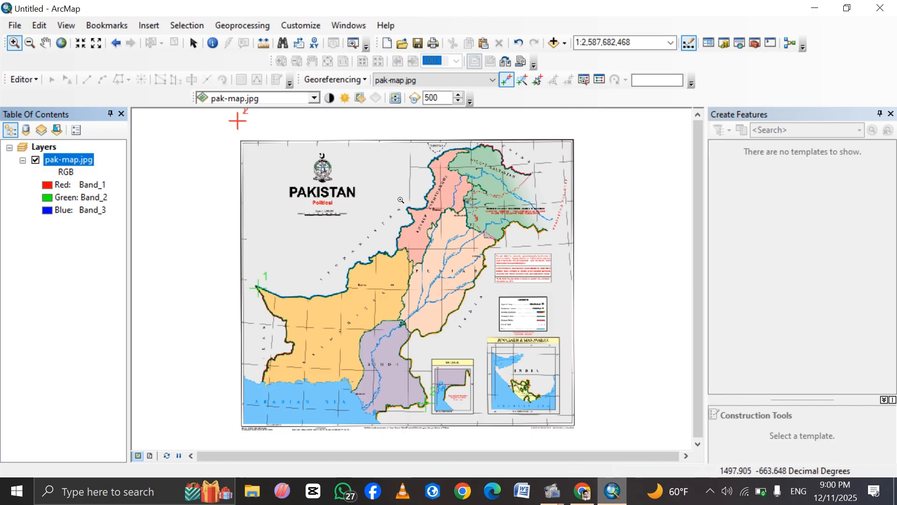
{"action": "left_click_drag", "start_coordinate": [400, 200], "coordinate": [432, 225]}
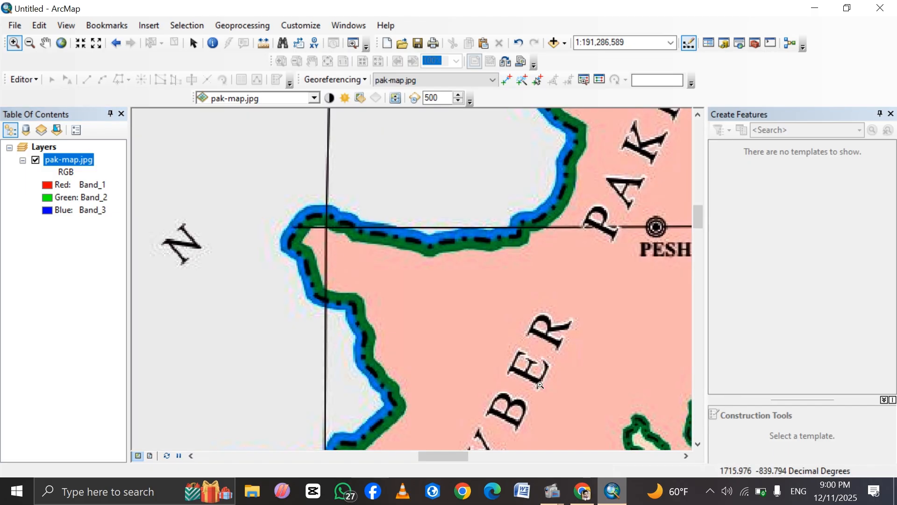
Switch to Google Maps and copy the coordinates of the Pakistani border bulge's inner corner at Upper Kurram, just west of Parachinar.
{"action": "left_click", "coordinate": [585, 491]}
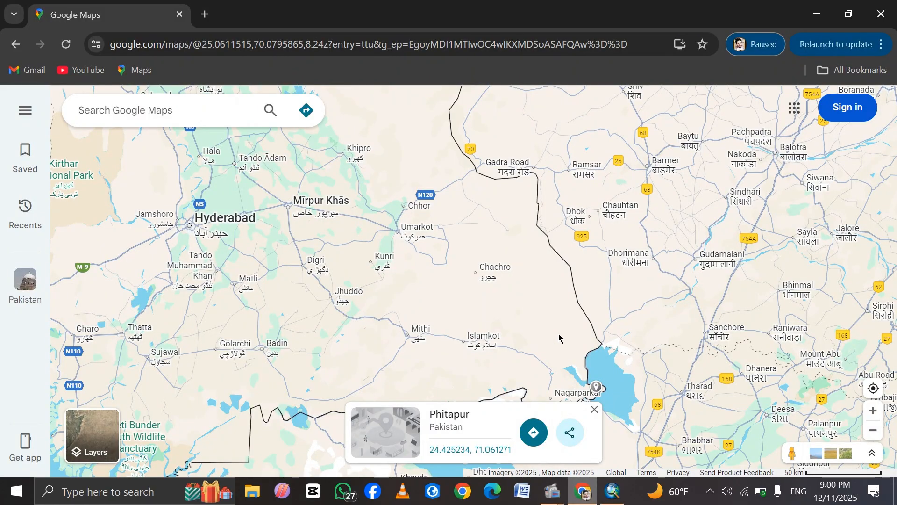
{"action": "scroll", "coordinate": [559, 338], "scroll_direction": "down", "scroll_amount": 3}
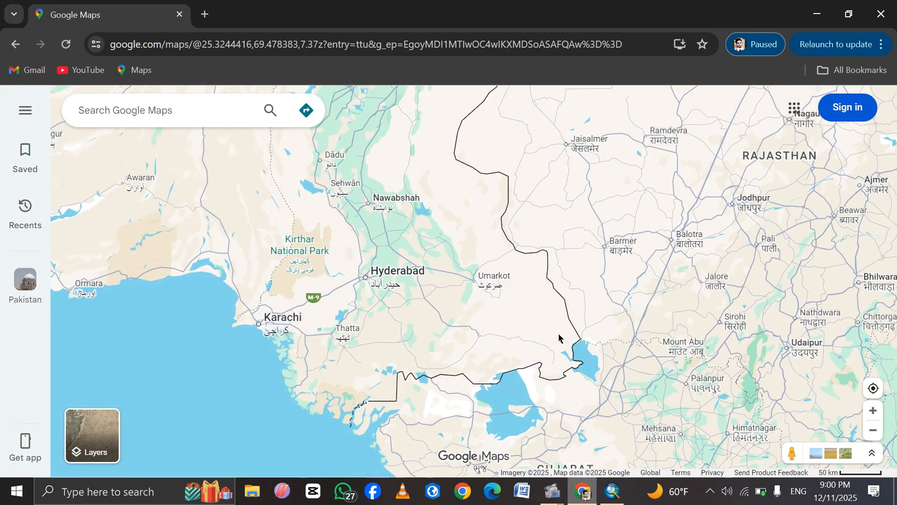
{"action": "scroll", "coordinate": [533, 220], "scroll_direction": "down", "scroll_amount": 4}
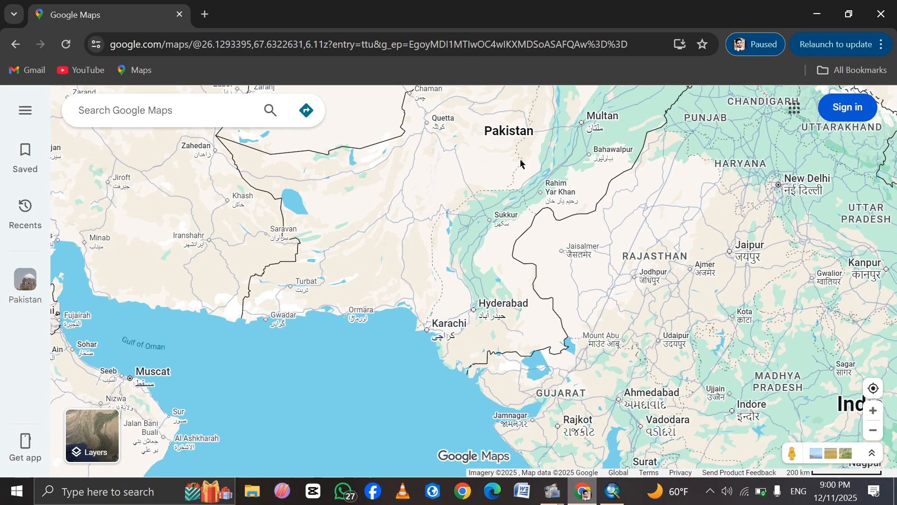
{"action": "scroll", "coordinate": [520, 162], "scroll_direction": "down", "scroll_amount": 2}
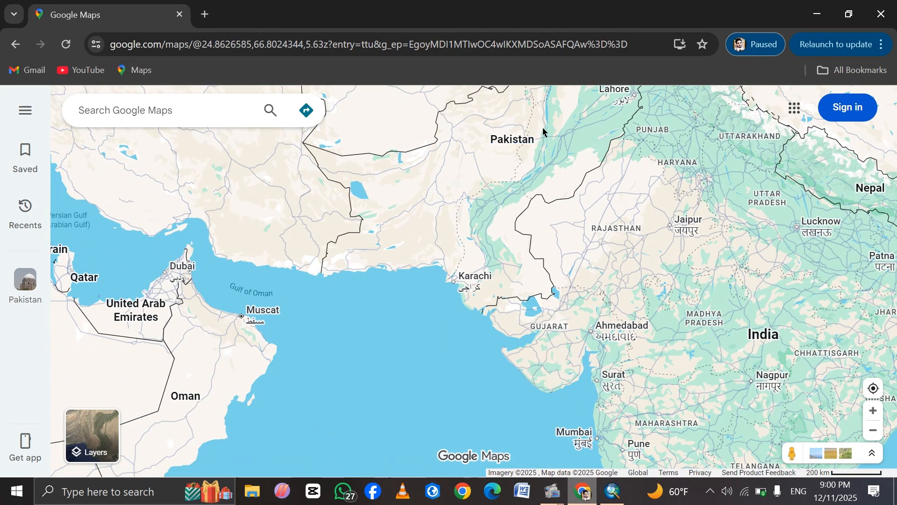
{"action": "left_click_drag", "start_coordinate": [522, 179], "coordinate": [425, 415]}
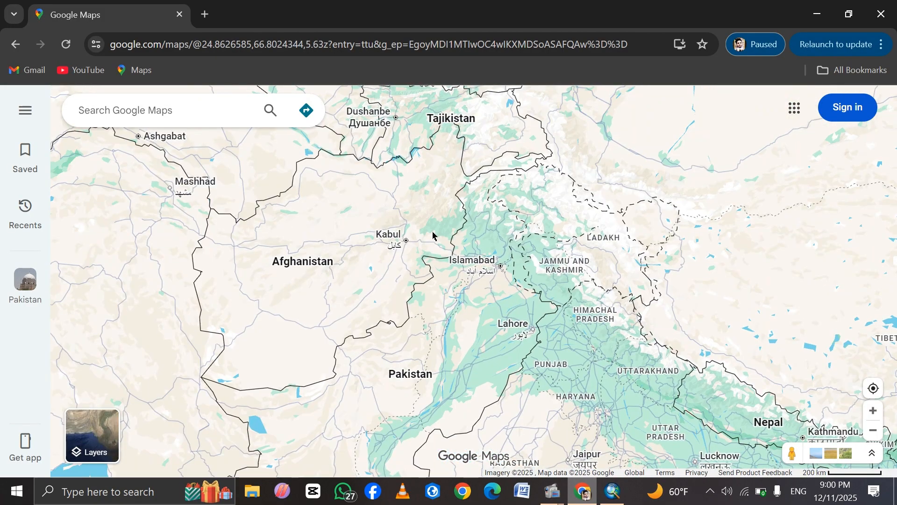
{"action": "scroll", "coordinate": [424, 263], "scroll_direction": "up", "scroll_amount": 2}
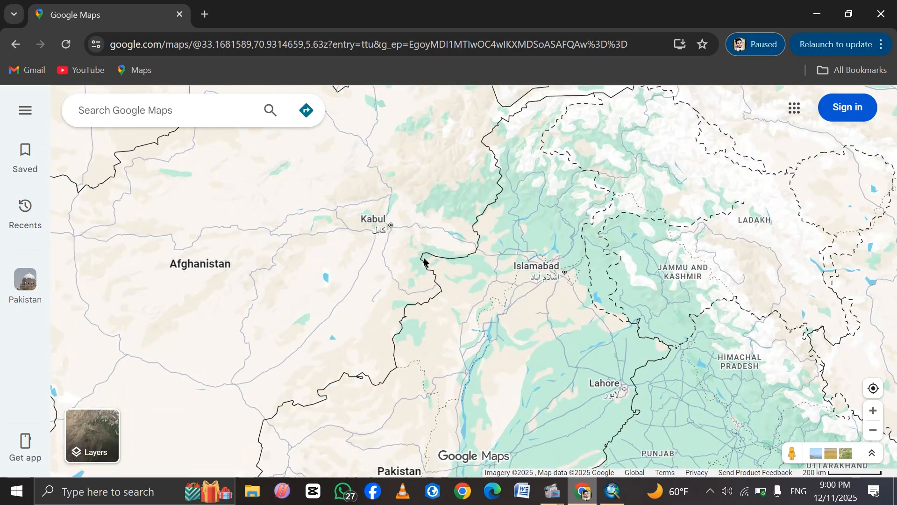
{"action": "scroll", "coordinate": [424, 263], "scroll_direction": "up", "scroll_amount": 5}
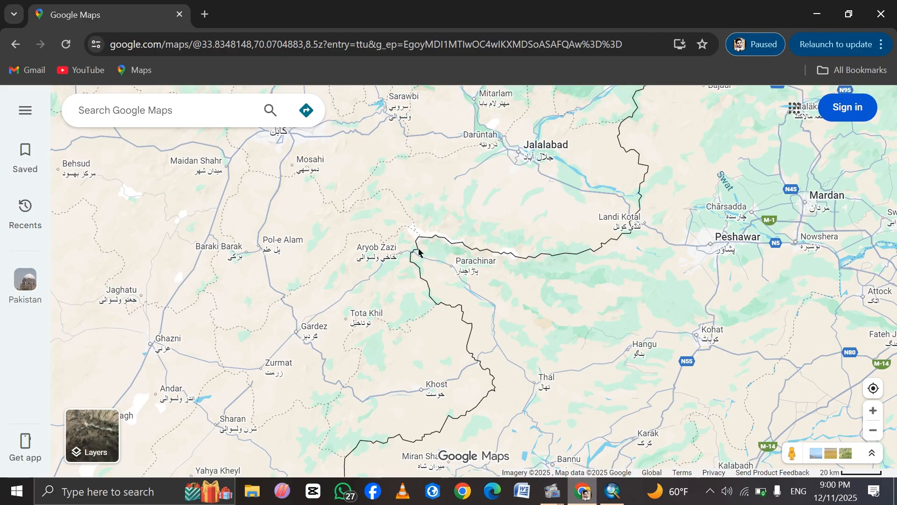
{"action": "left_click", "coordinate": [419, 251]}
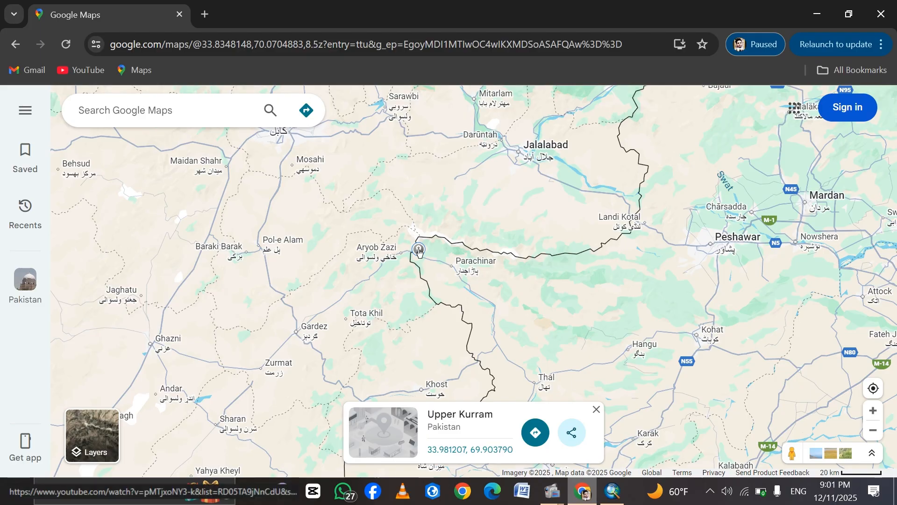
{"action": "right_click", "coordinate": [419, 251]}
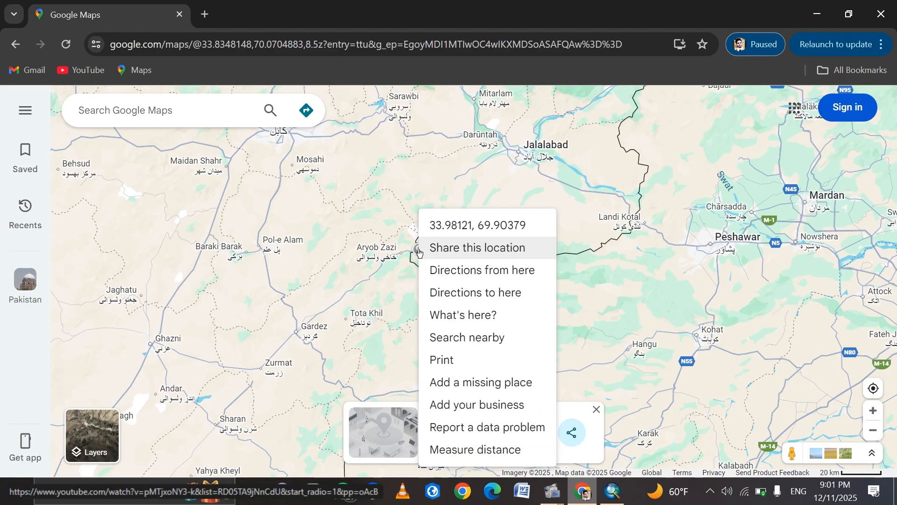
{"action": "left_click", "coordinate": [462, 225]}
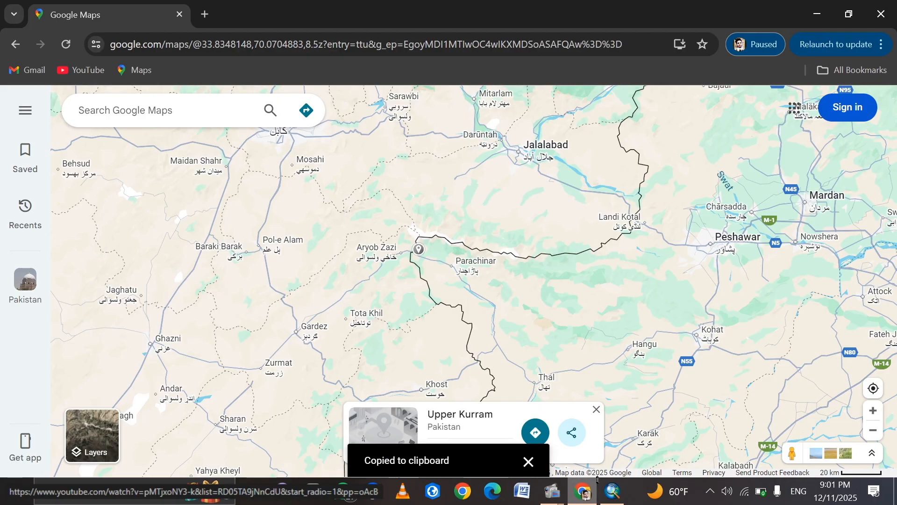
Switch to ArcMap and place a third georeferencing control point at the inner green border corner of the bulge west of Peshawar.
{"action": "left_click", "coordinate": [612, 491]}
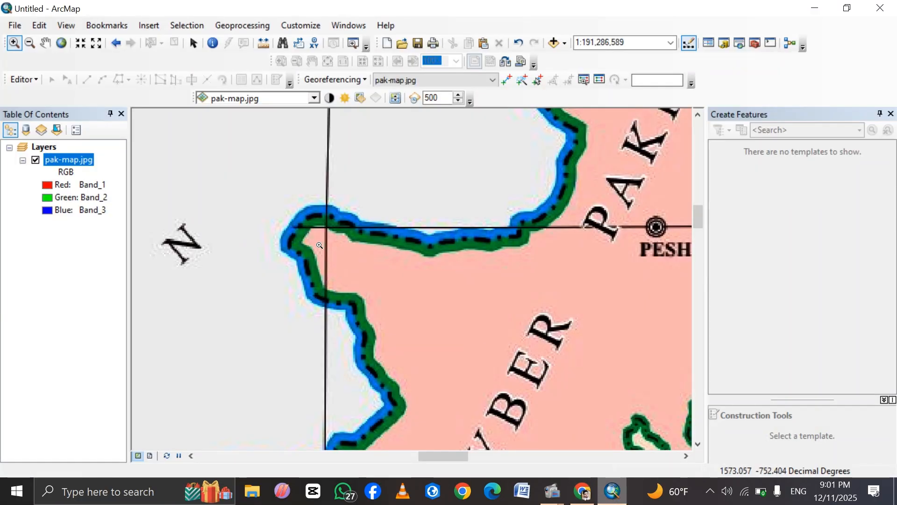
{"action": "left_click", "coordinate": [511, 79]}
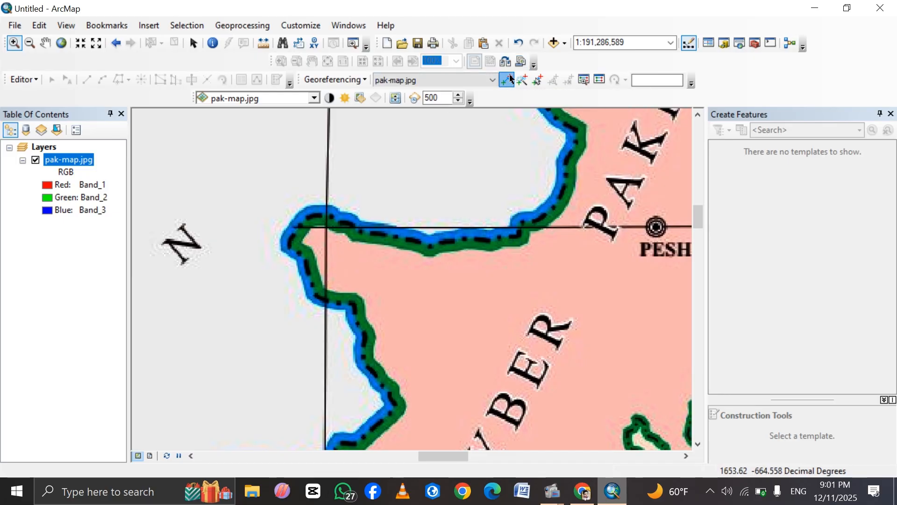
{"action": "left_click", "coordinate": [312, 236]}
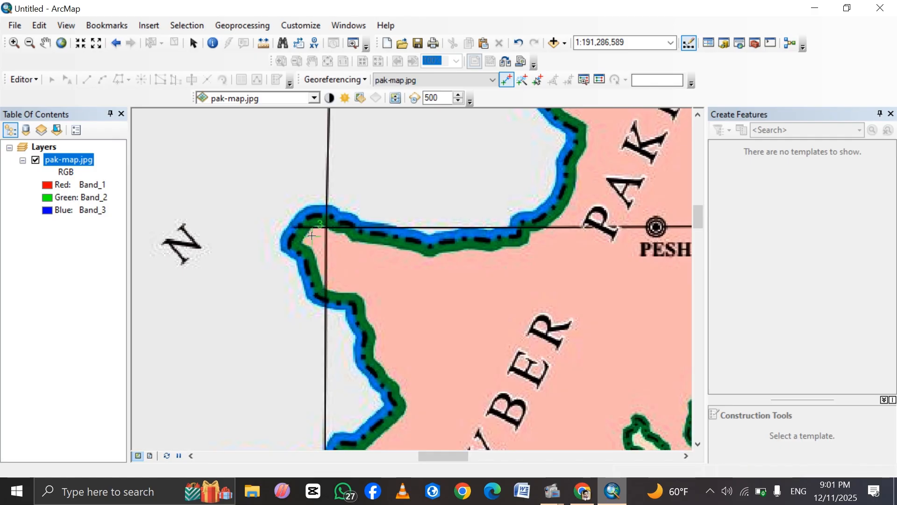
Open the X and Y entry for the third control point, paste the coordinates as X, and cut the latitude to leave longitude 69.90378951282355.
{"action": "right_click", "coordinate": [312, 236]}
{"action": "left_click", "coordinate": [340, 244]}
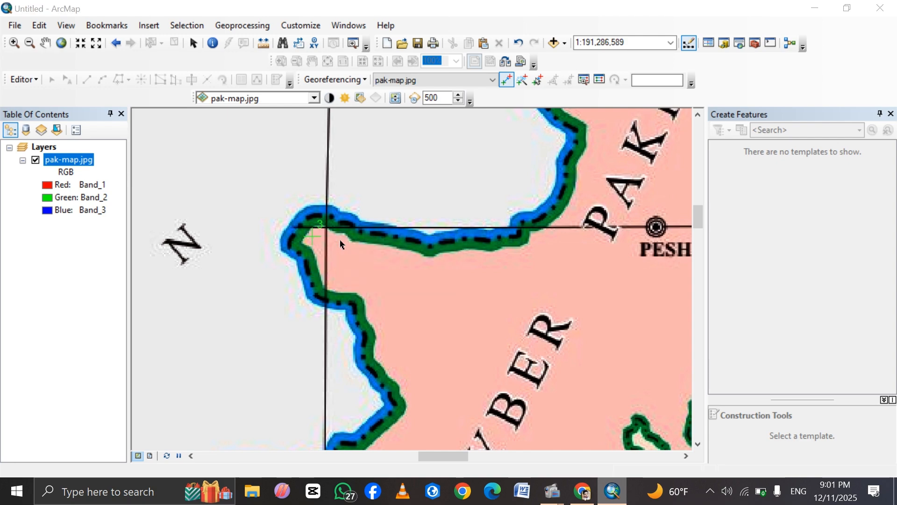
{"action": "key", "text": "BackSpace"}
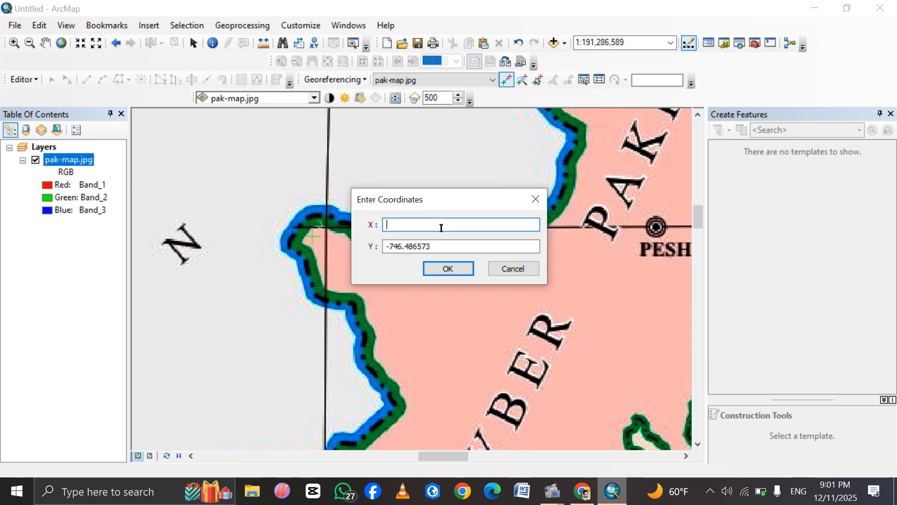
{"action": "key", "text": "ctrl+v"}
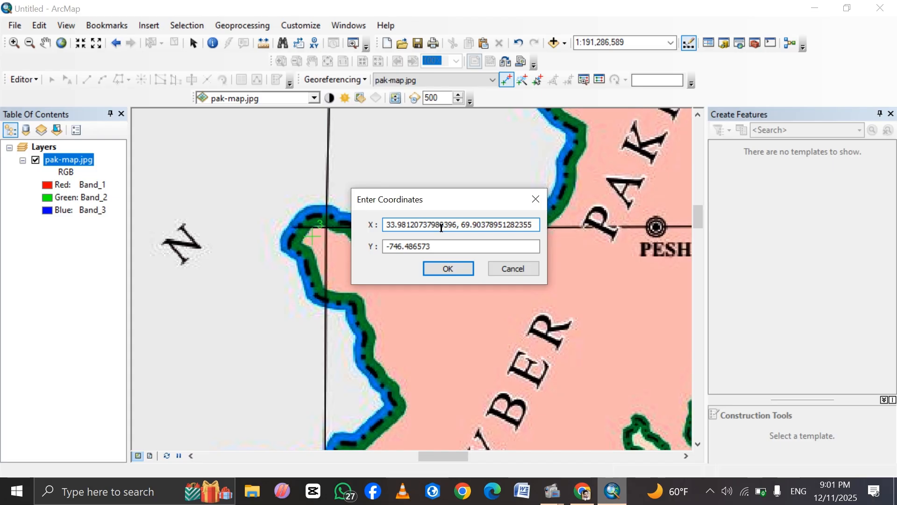
{"action": "left_click_drag", "start_coordinate": [459, 227], "coordinate": [384, 225]}
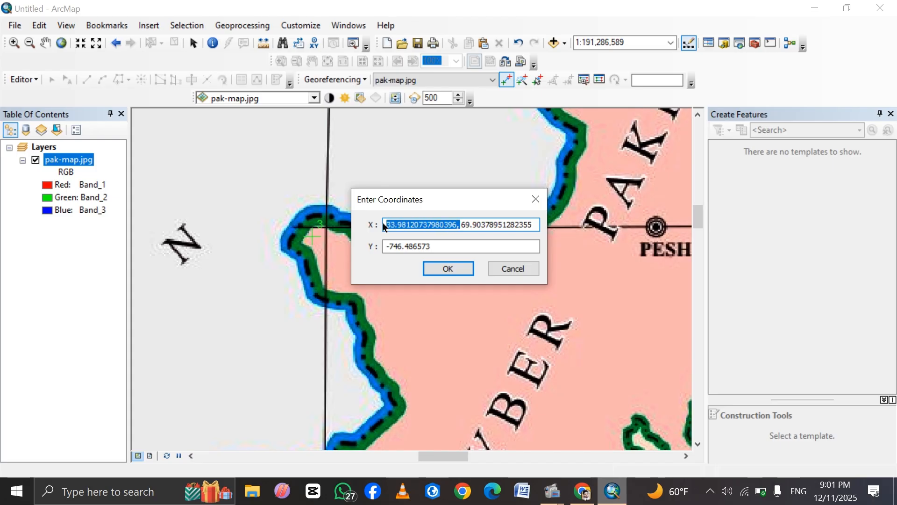
{"action": "right_click", "coordinate": [393, 221]}
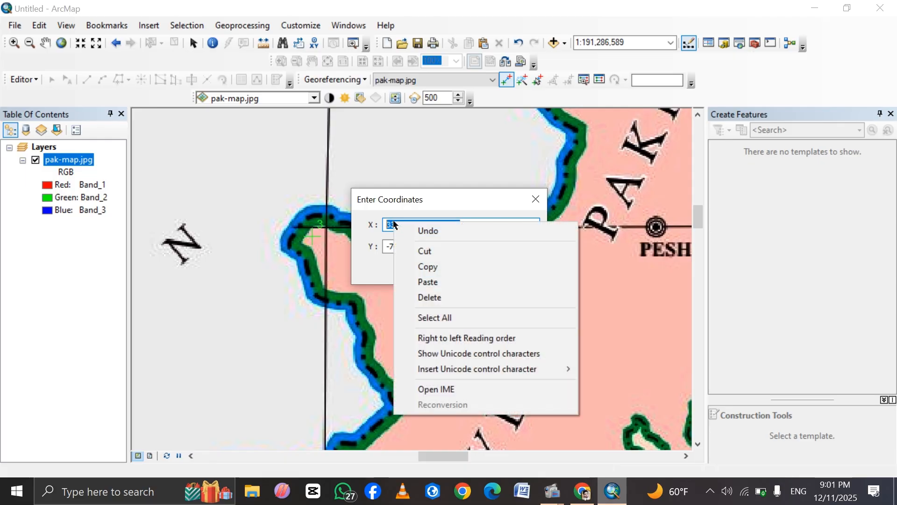
{"action": "left_click", "coordinate": [424, 251]}
Set the third control point's Y value to the cut latitude 33.98120737980396 and accept the coordinates.
{"action": "left_click", "coordinate": [437, 247]}
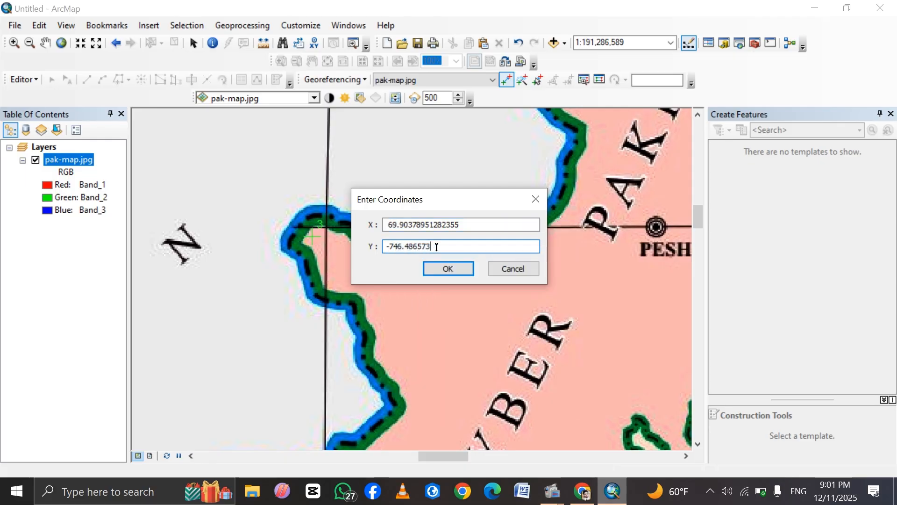
{"action": "key", "text": "BackSpace"}
{"action": "key", "text": "BackSpace"}
{"action": "key", "text": "BackSpace"}
{"action": "key", "text": "BackSpace"}
{"action": "key", "text": "BackSpace"}
{"action": "key", "text": "BackSpace"}
{"action": "key", "text": "BackSpace"}
{"action": "key", "text": "BackSpace"}
{"action": "key", "text": "BackSpace"}
{"action": "key", "text": "BackSpace"}
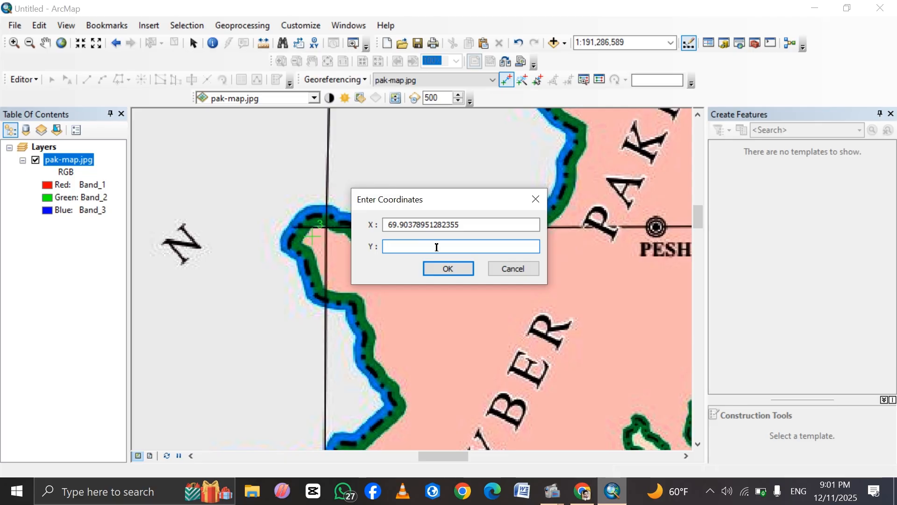
{"action": "key", "text": "ctrl+v"}
{"action": "left_click", "coordinate": [456, 267]}
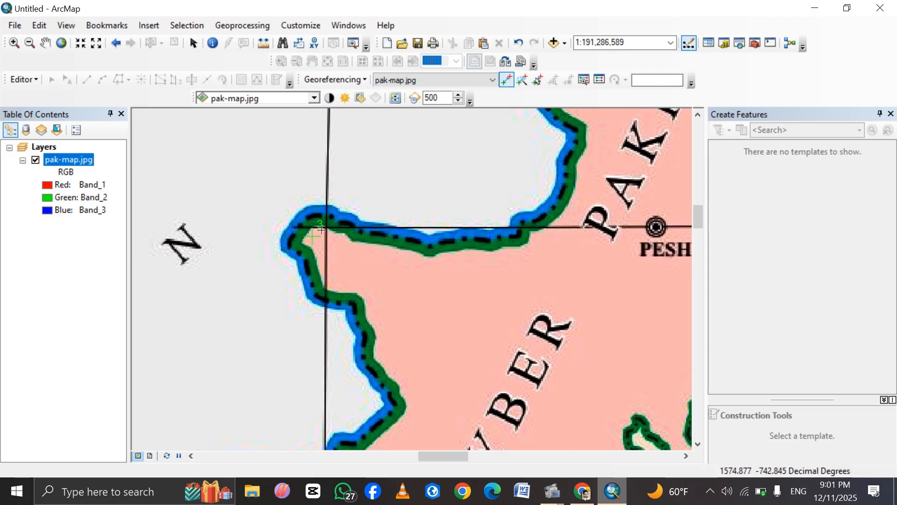
Show the full pak-map.jpg layer and frame Punjab's northeastern border corner, where it meets the green Jammu and Kashmir area.
{"action": "right_click", "coordinate": [77, 161]}
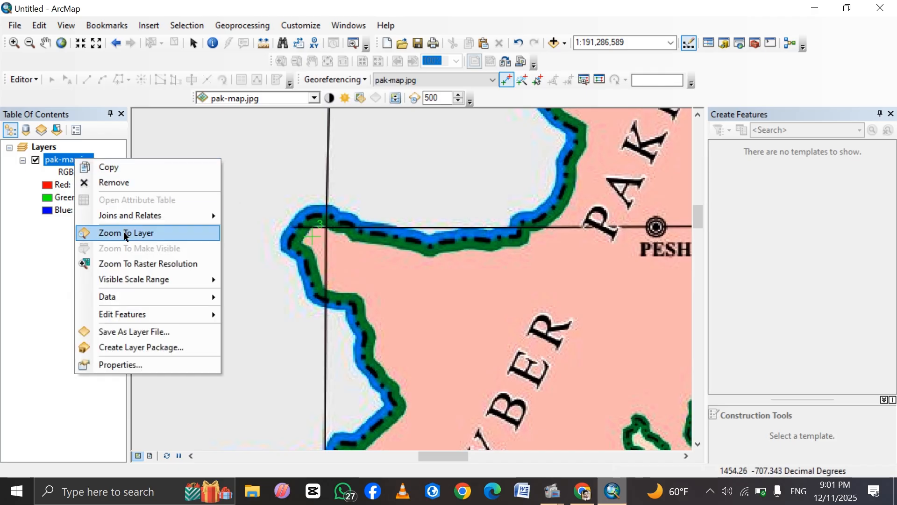
{"action": "left_click", "coordinate": [125, 234]}
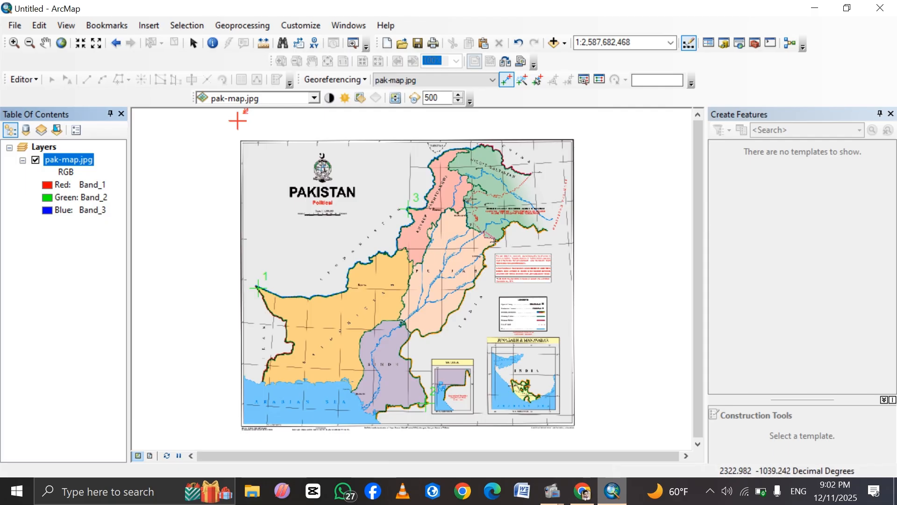
{"action": "left_click", "coordinate": [14, 43]}
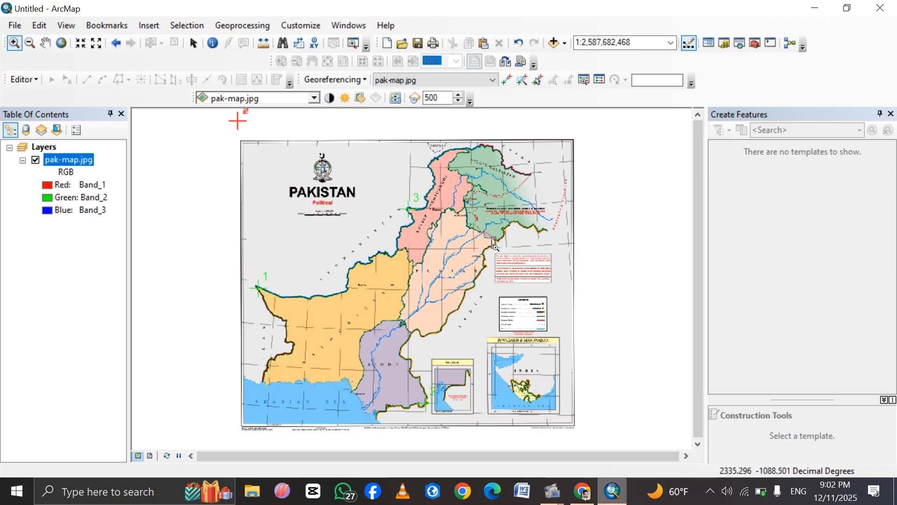
{"action": "left_click_drag", "start_coordinate": [491, 237], "coordinate": [497, 248]}
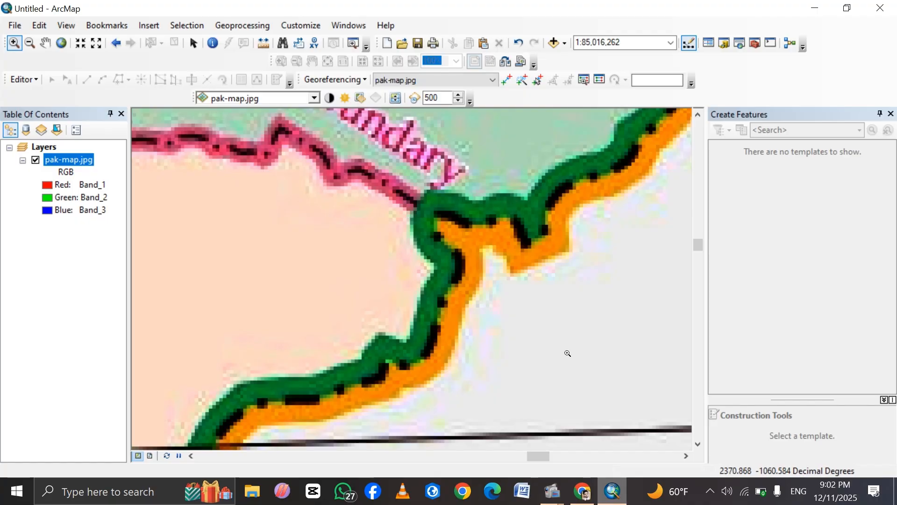
Copy the coordinates of Punjab's northeastern border corner at Chak Changa, west of Pathankot, from Google Maps and return to ArcMap.
{"action": "left_click", "coordinate": [590, 494]}
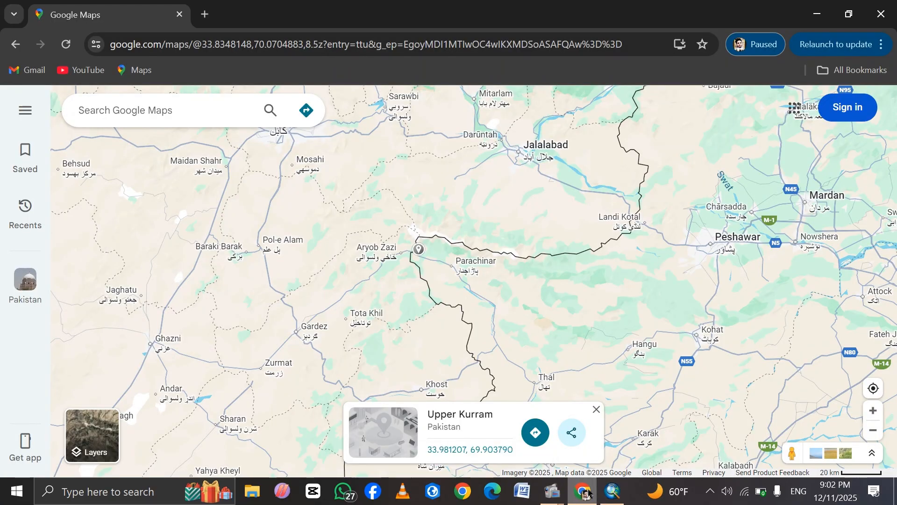
{"action": "left_click", "coordinate": [597, 315]}
{"action": "scroll", "coordinate": [598, 315], "scroll_direction": "down", "scroll_amount": 4}
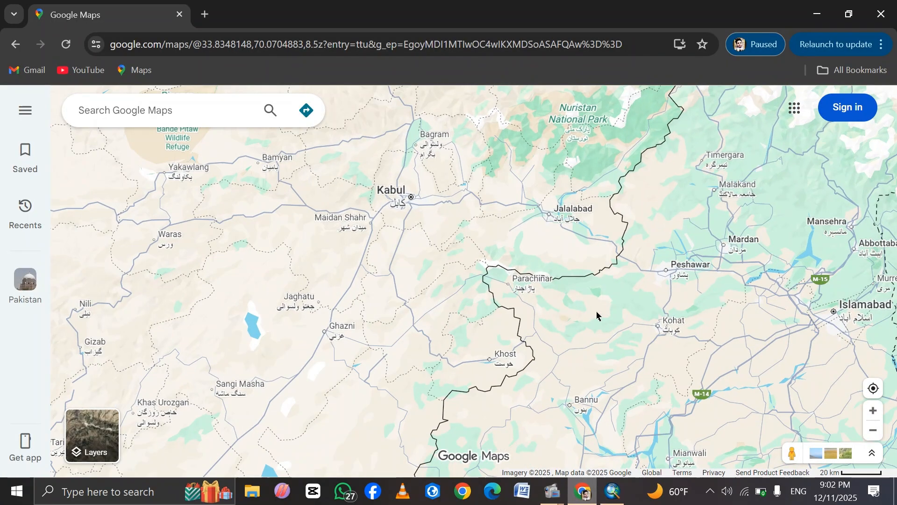
{"action": "scroll", "coordinate": [597, 315], "scroll_direction": "down", "scroll_amount": 8}
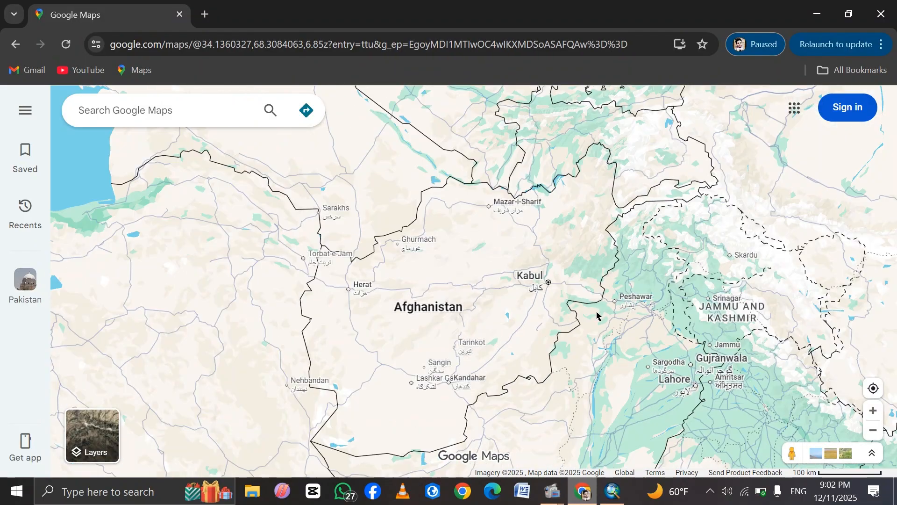
{"action": "left_click_drag", "start_coordinate": [648, 337], "coordinate": [452, 311]}
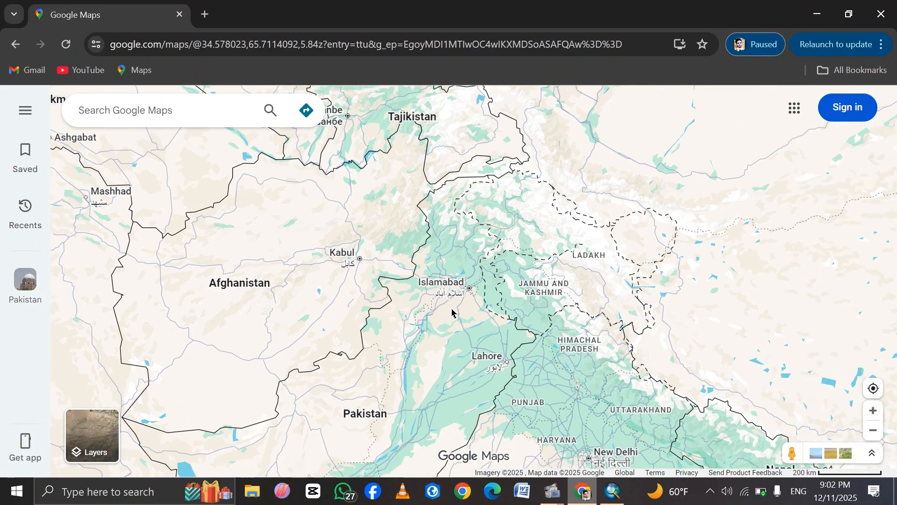
{"action": "scroll", "coordinate": [518, 332], "scroll_direction": "up", "scroll_amount": 5}
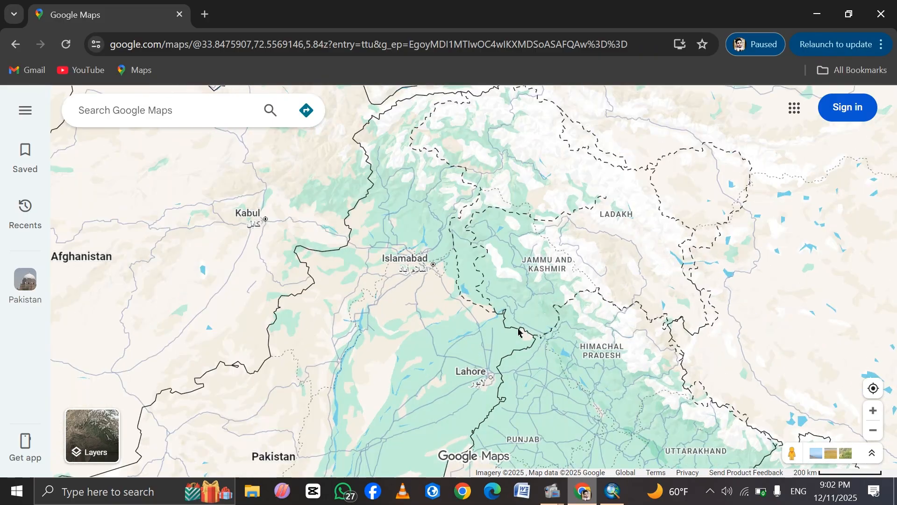
{"action": "scroll", "coordinate": [519, 332], "scroll_direction": "up", "scroll_amount": 6}
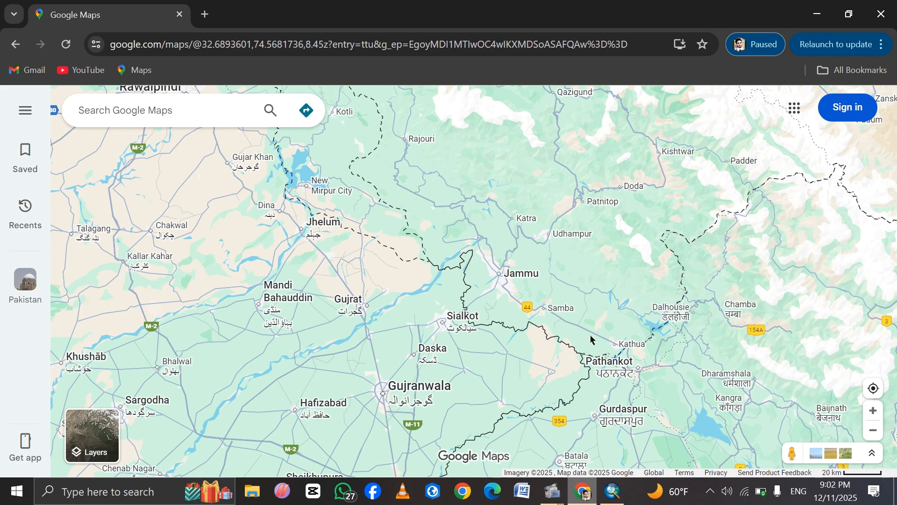
{"action": "left_click", "coordinate": [571, 351]}
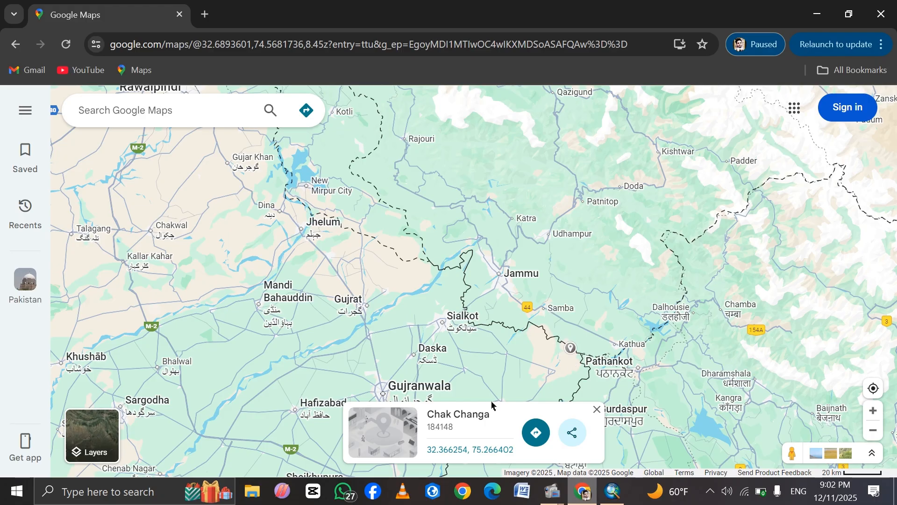
{"action": "right_click", "coordinate": [569, 352]}
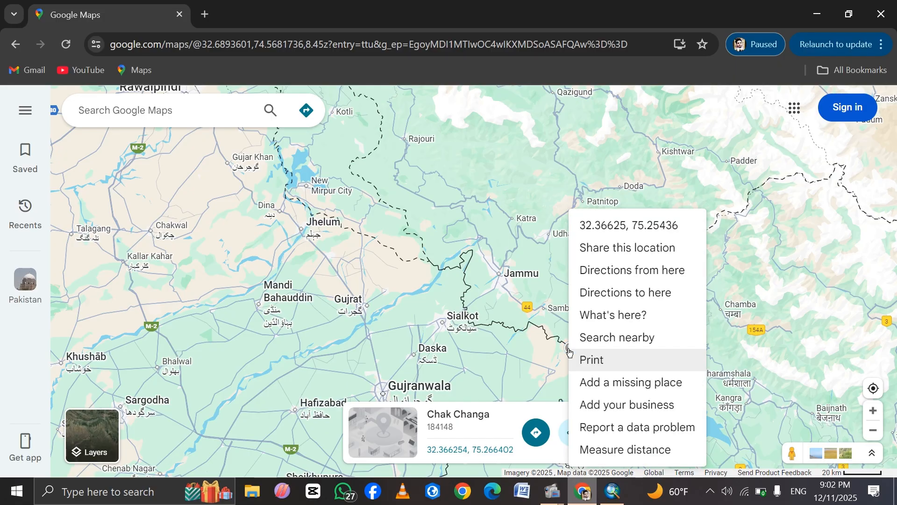
{"action": "left_click", "coordinate": [610, 231]}
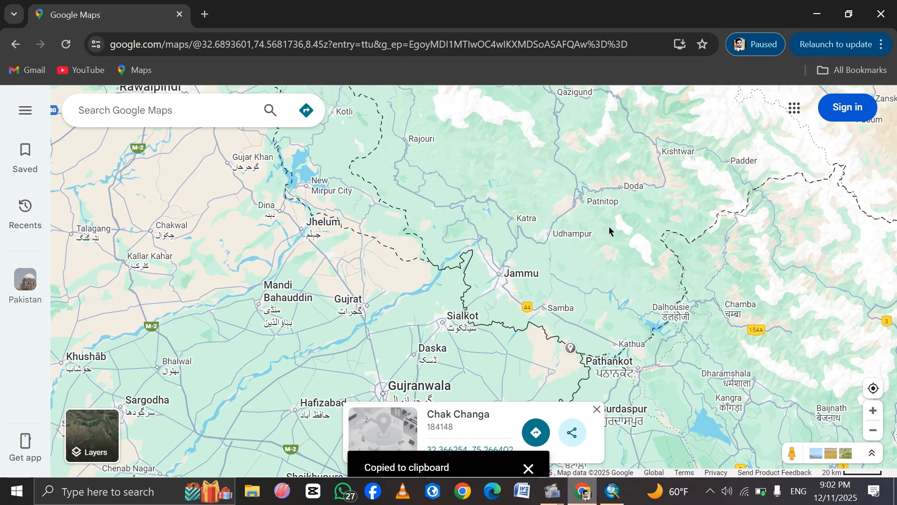
{"action": "left_click", "coordinate": [610, 491]}
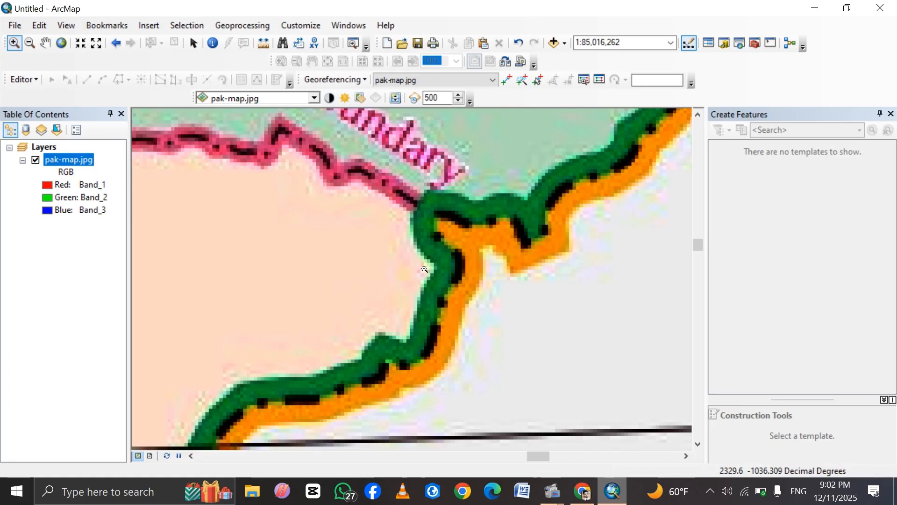
Place the fourth control point at Punjab's northeastern border corner, paste its coordinates as X, and cut the latitude to leave longitude 75.25436373490086.
{"action": "left_click", "coordinate": [508, 81]}
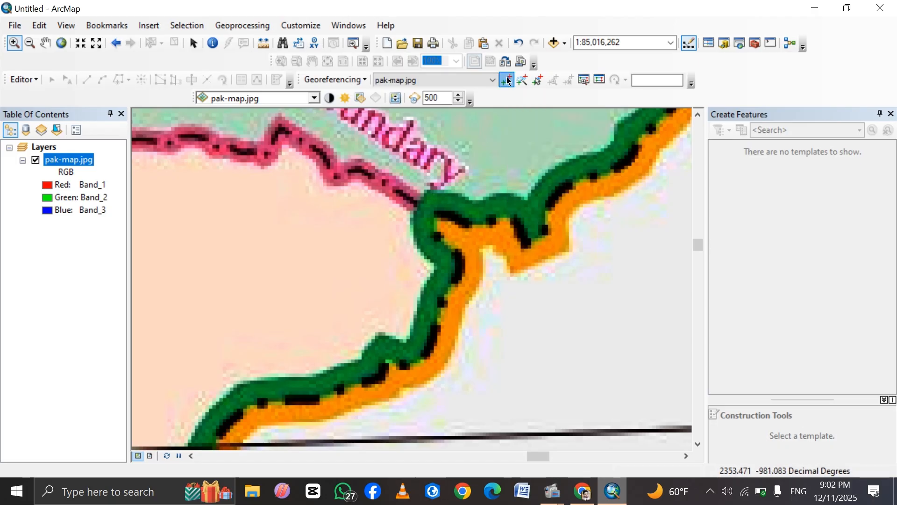
{"action": "left_click", "coordinate": [420, 263]}
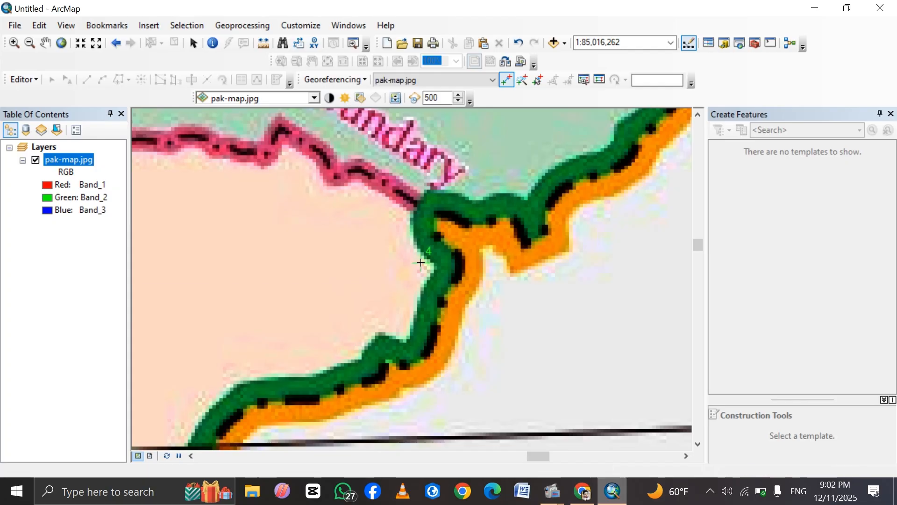
{"action": "right_click", "coordinate": [421, 263]}
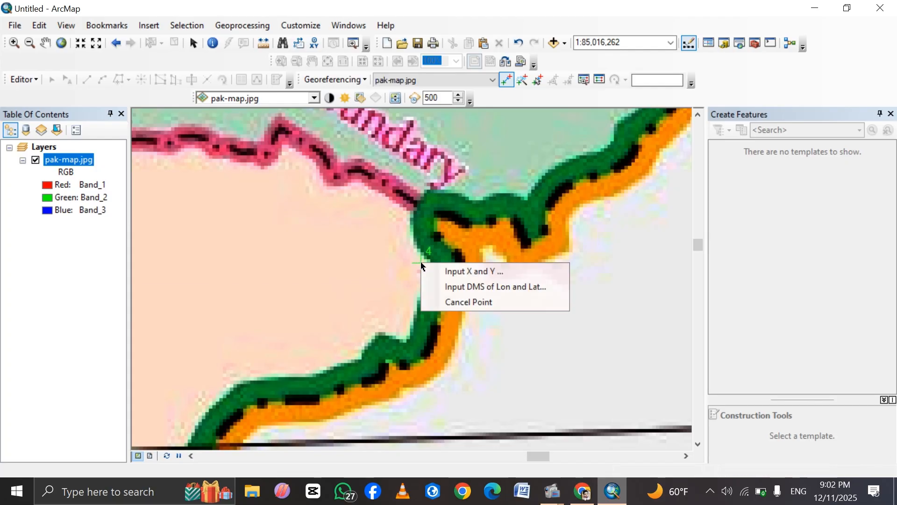
{"action": "left_click", "coordinate": [456, 272]}
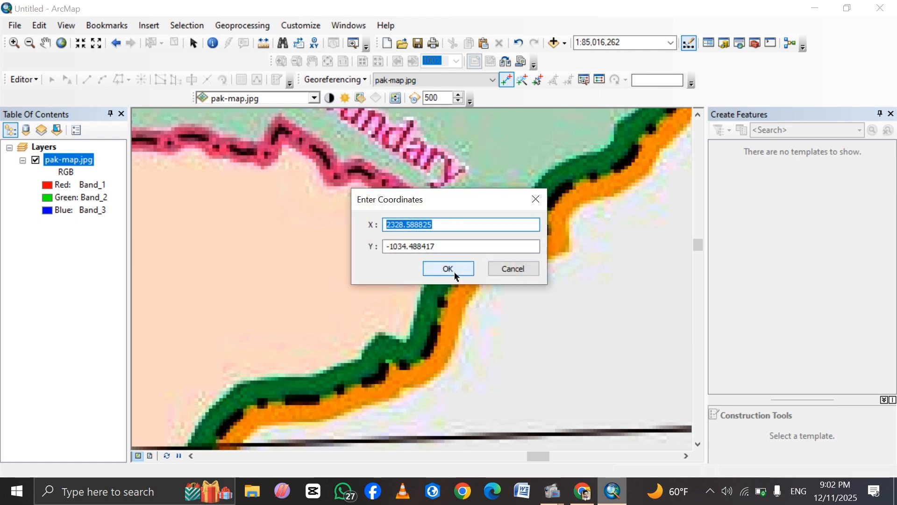
{"action": "key", "text": "BackSpace"}
{"action": "key", "text": "ctrl+v"}
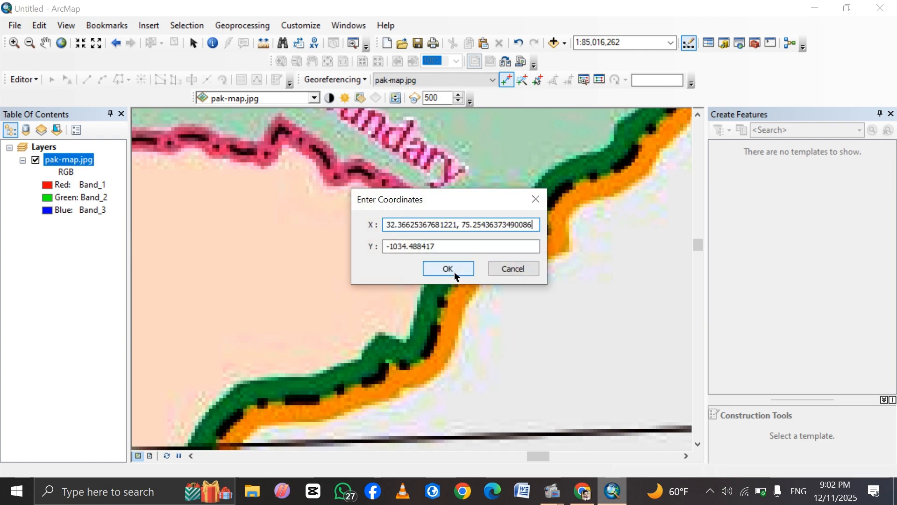
{"action": "left_click_drag", "start_coordinate": [460, 227], "coordinate": [383, 229]}
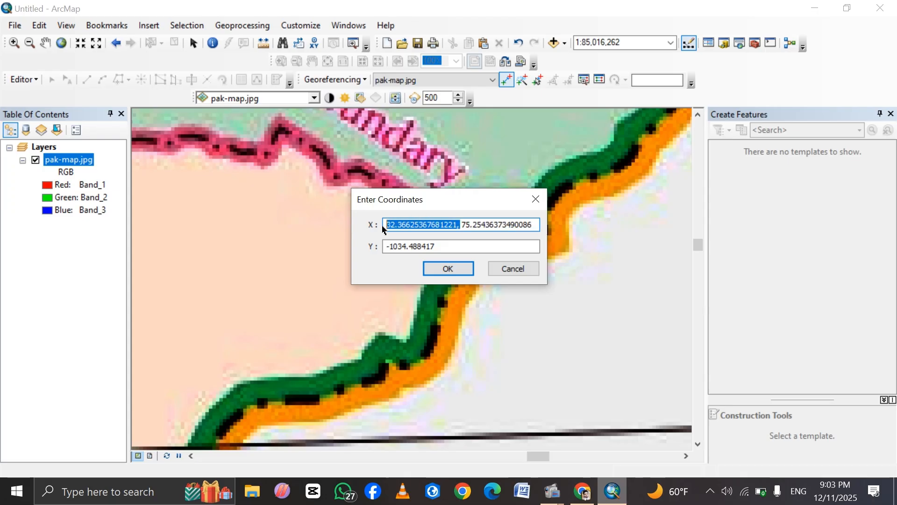
{"action": "key", "text": "BackSpace"}
Set the fourth control point's Y value to the cut latitude 32.36625367681221 and accept the coordinates.
{"action": "left_click", "coordinate": [442, 246]}
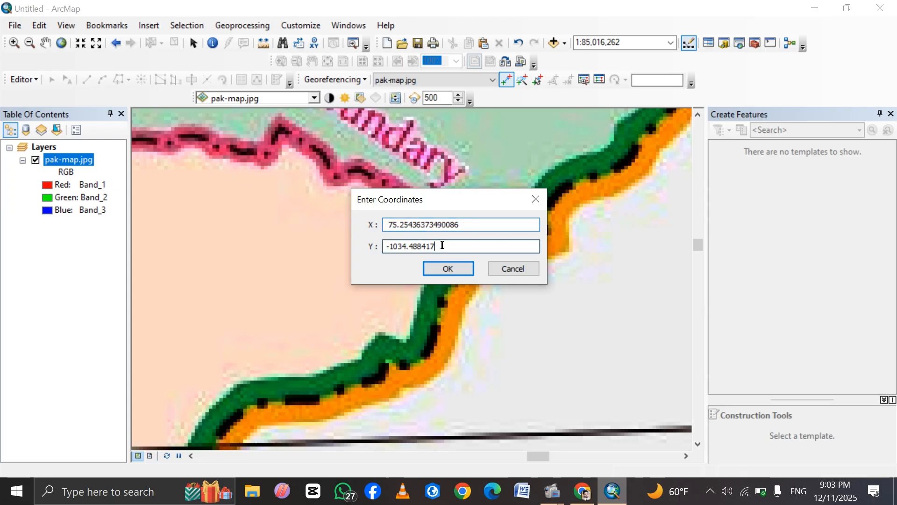
{"action": "key", "text": "BackSpace"}
{"action": "key", "text": "BackSpace"}
{"action": "key", "text": "BackSpace"}
{"action": "key", "text": "BackSpace"}
{"action": "key", "text": "BackSpace"}
{"action": "key", "text": "BackSpace"}
{"action": "key", "text": "BackSpace"}
{"action": "key", "text": "BackSpace"}
{"action": "key", "text": "BackSpace"}
{"action": "key", "text": "BackSpace"}
{"action": "key", "text": "BackSpace"}
{"action": "key", "text": "BackSpace"}
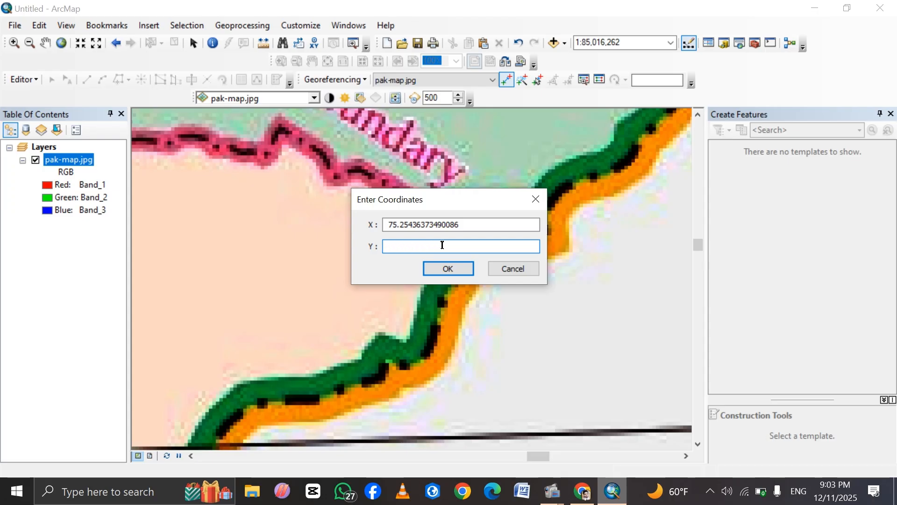
{"action": "key", "text": "ctrl+v"}
{"action": "left_click", "coordinate": [448, 268]}
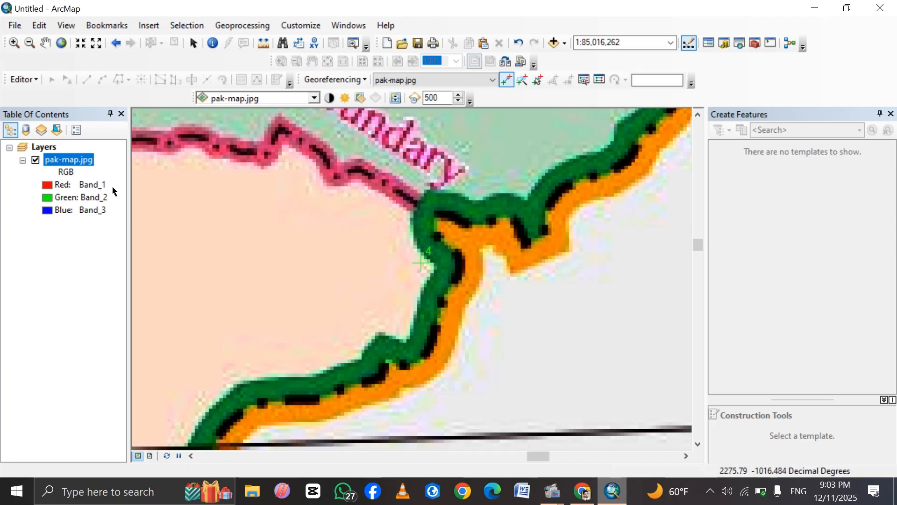
Turn on Auto Adjust for the georeferencing links and zoom to the full extent of the adjusted pak-map.jpg layer.
{"action": "right_click", "coordinate": [67, 161]}
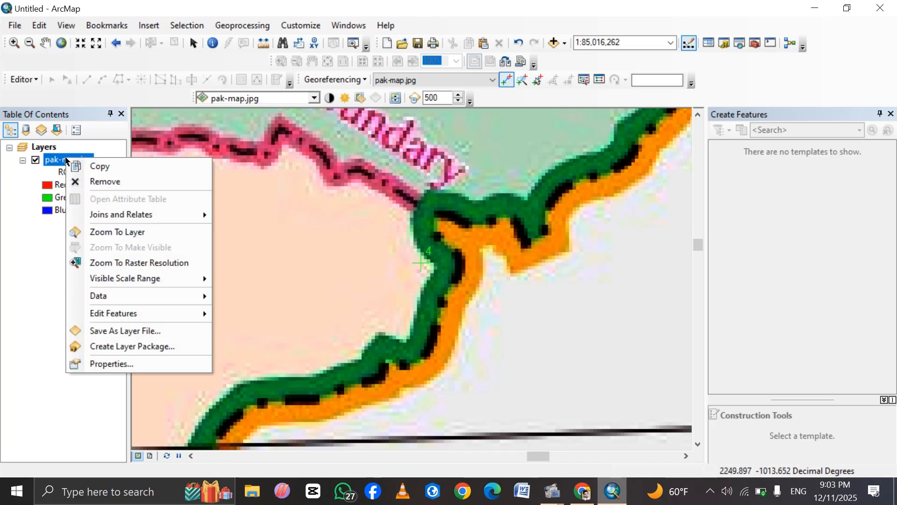
{"action": "left_click", "coordinate": [115, 232]}
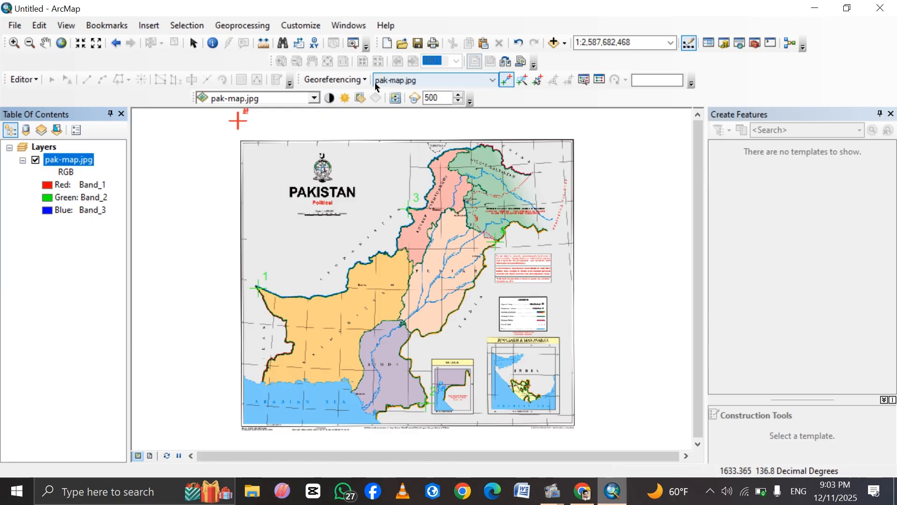
{"action": "left_click", "coordinate": [334, 80]}
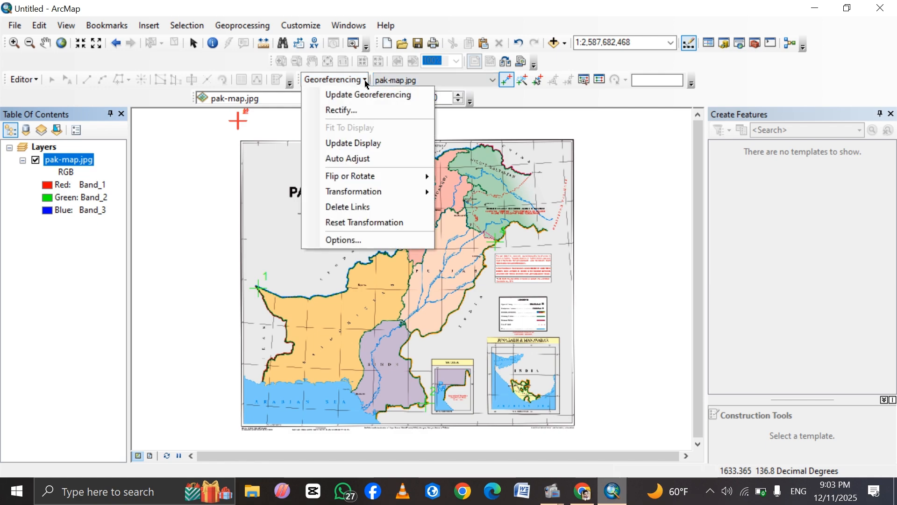
{"action": "left_click", "coordinate": [340, 162]}
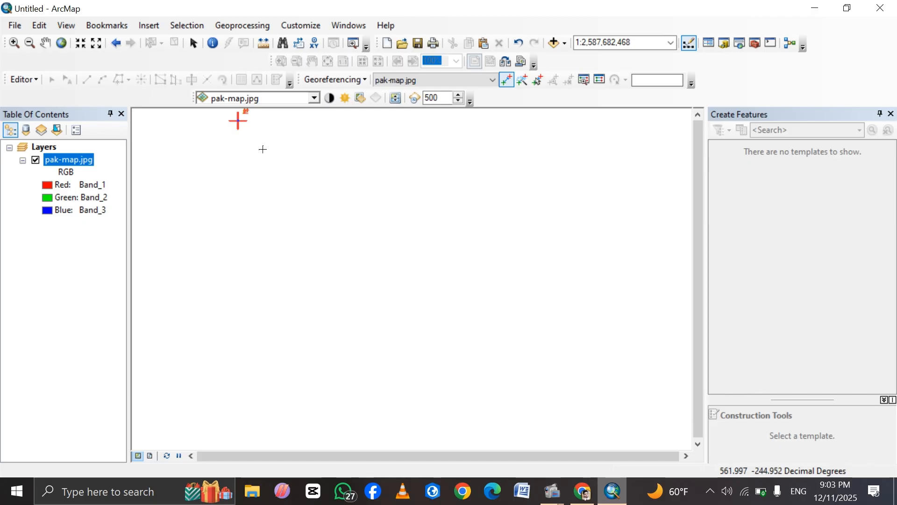
{"action": "right_click", "coordinate": [69, 161]}
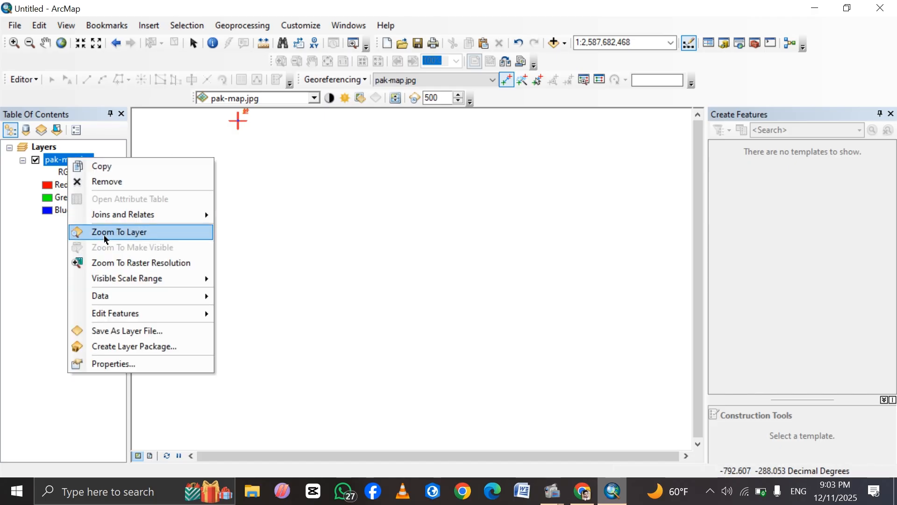
{"action": "left_click", "coordinate": [106, 235]}
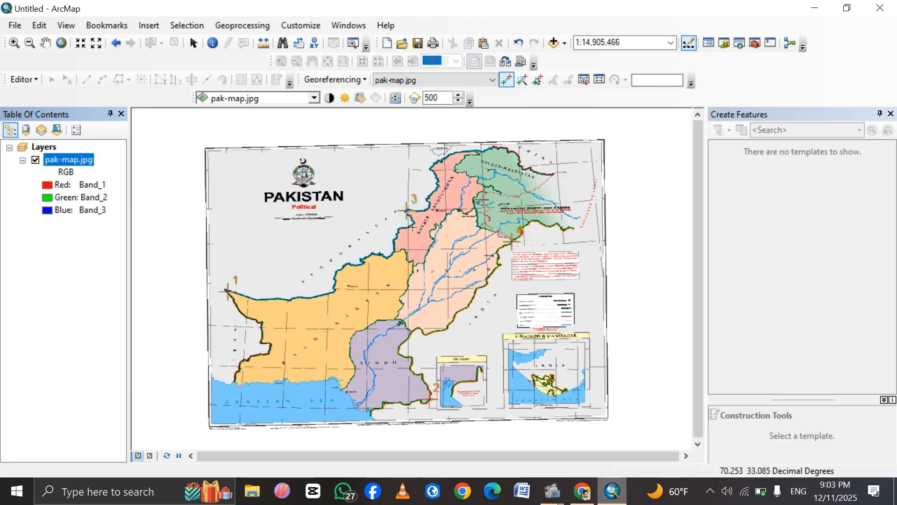
Review the control point links and total RMS error in the link table, and save the warp to pak-map.jpg with Update Georeferencing.
{"action": "left_click", "coordinate": [600, 81]}
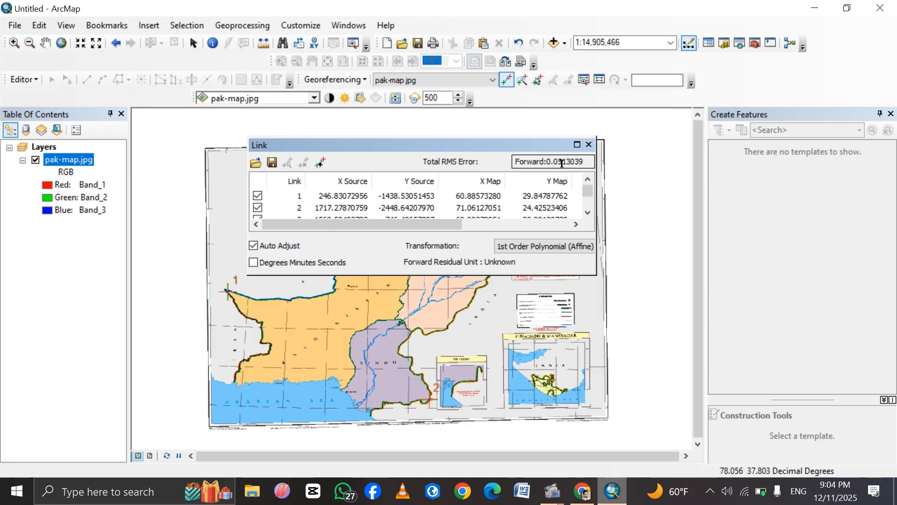
{"action": "left_click", "coordinate": [589, 145]}
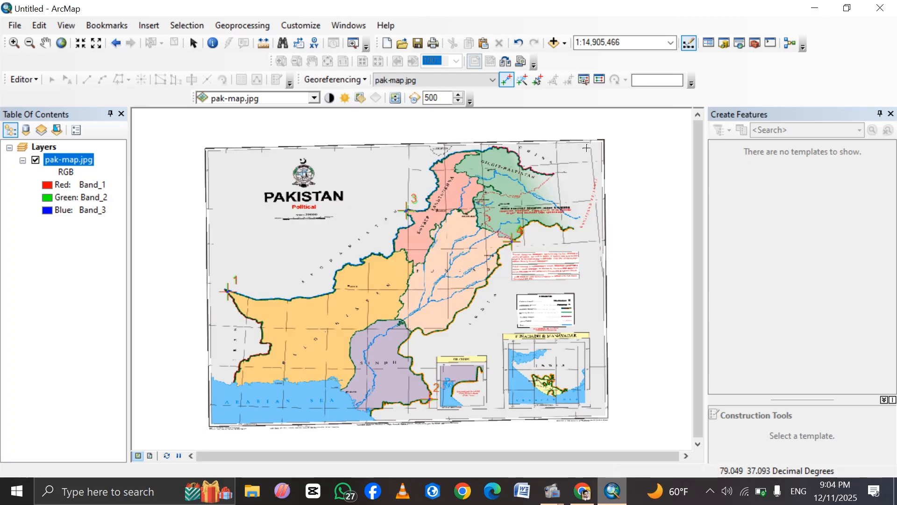
{"action": "left_click", "coordinate": [363, 82]}
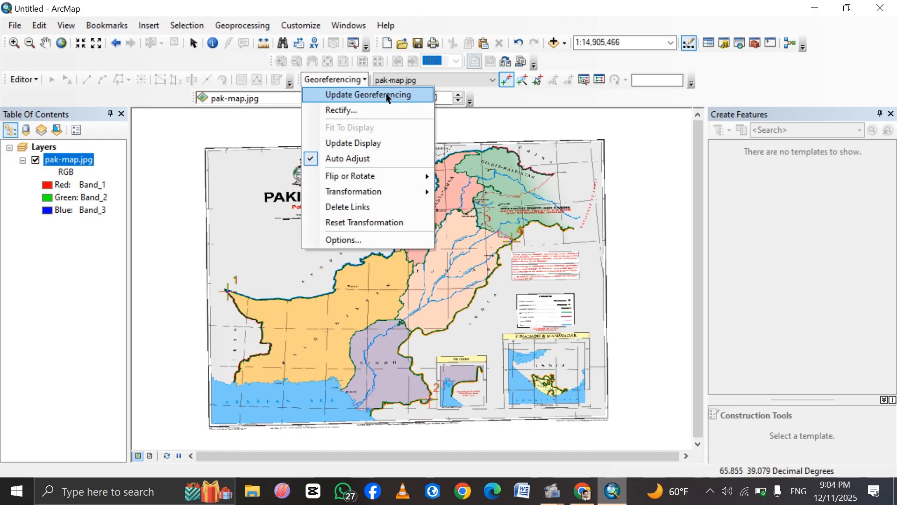
{"action": "left_click", "coordinate": [357, 95]}
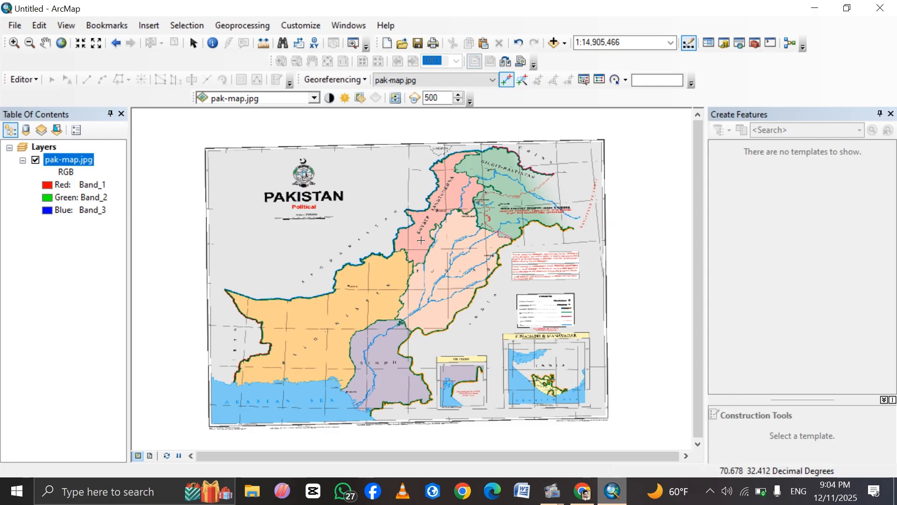
Remove the pak-map.jpg layer from the map and add the georeferenced pak-map.jpg back from its folder.
{"action": "right_click", "coordinate": [55, 159]}
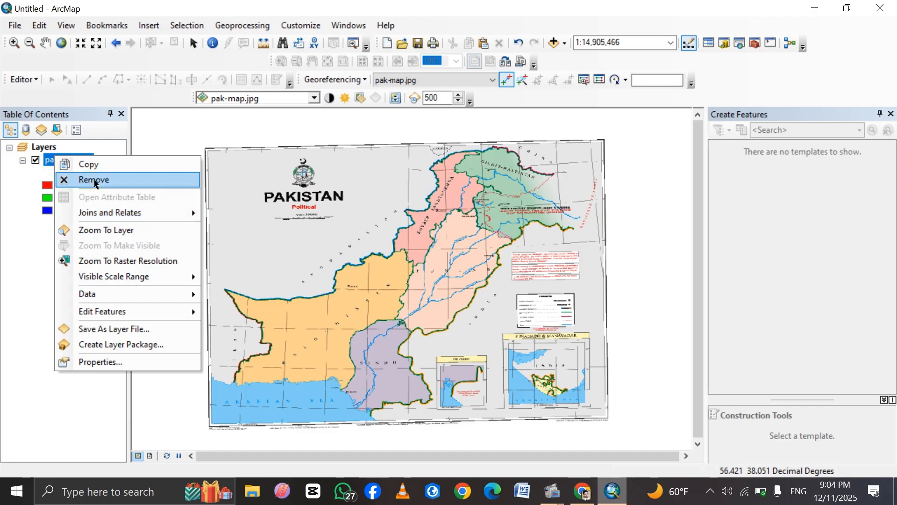
{"action": "left_click", "coordinate": [94, 181]}
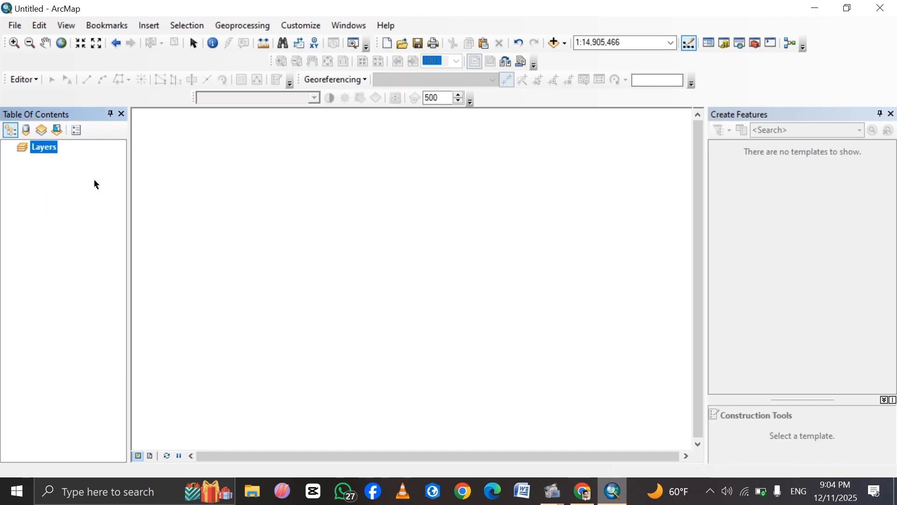
{"action": "left_click", "coordinate": [557, 49]}
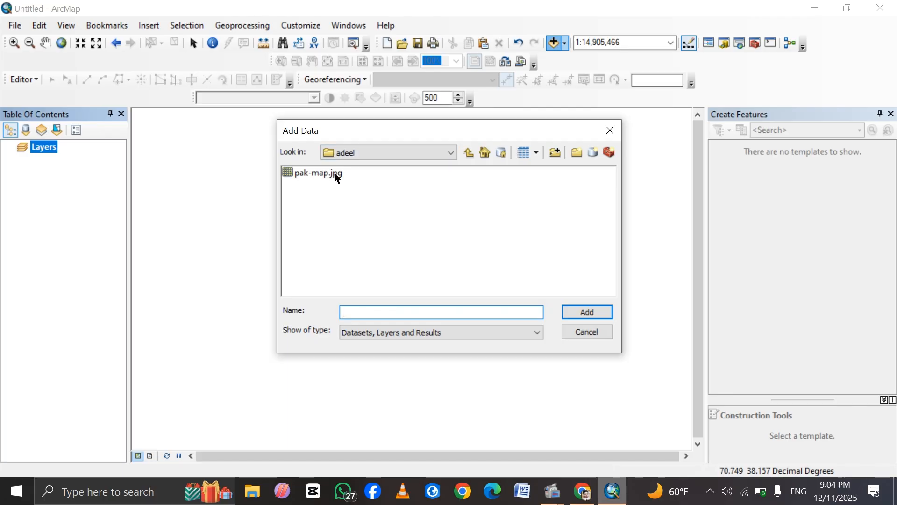
{"action": "left_click", "coordinate": [329, 175]}
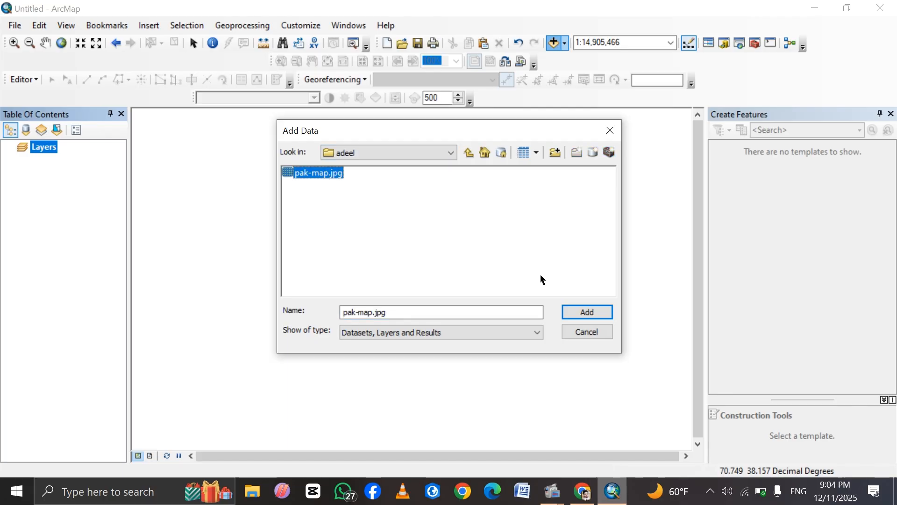
{"action": "left_click", "coordinate": [575, 310]}
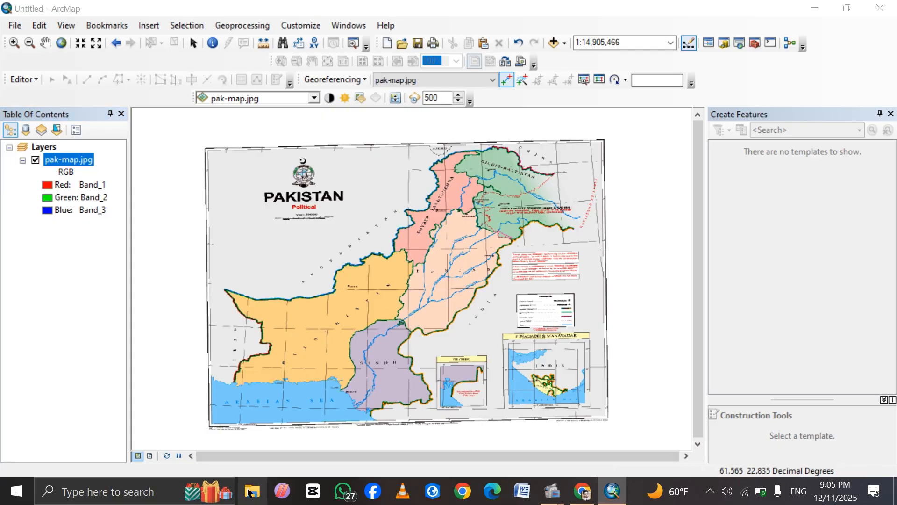
Bring up File Explorer's list of pinned and frequent folders to reach the folder containing pak-map.jpg.
{"action": "right_click", "coordinate": [249, 492]}
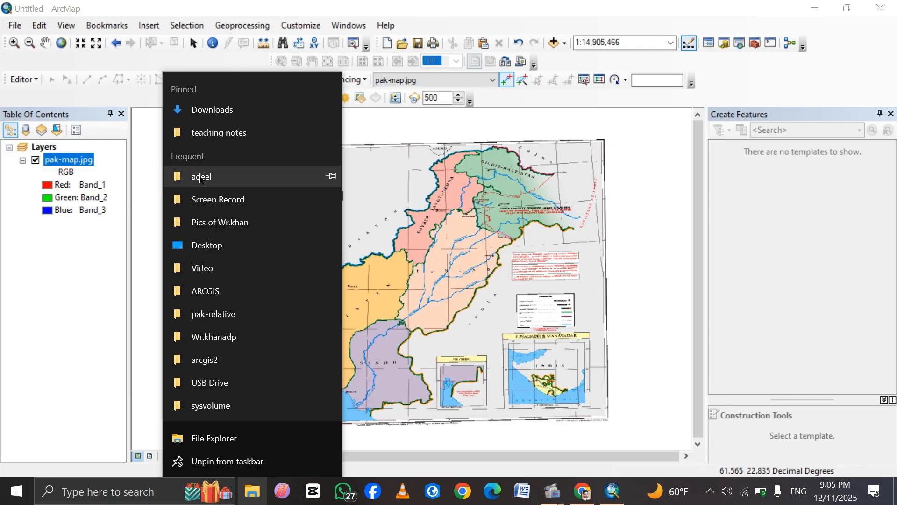